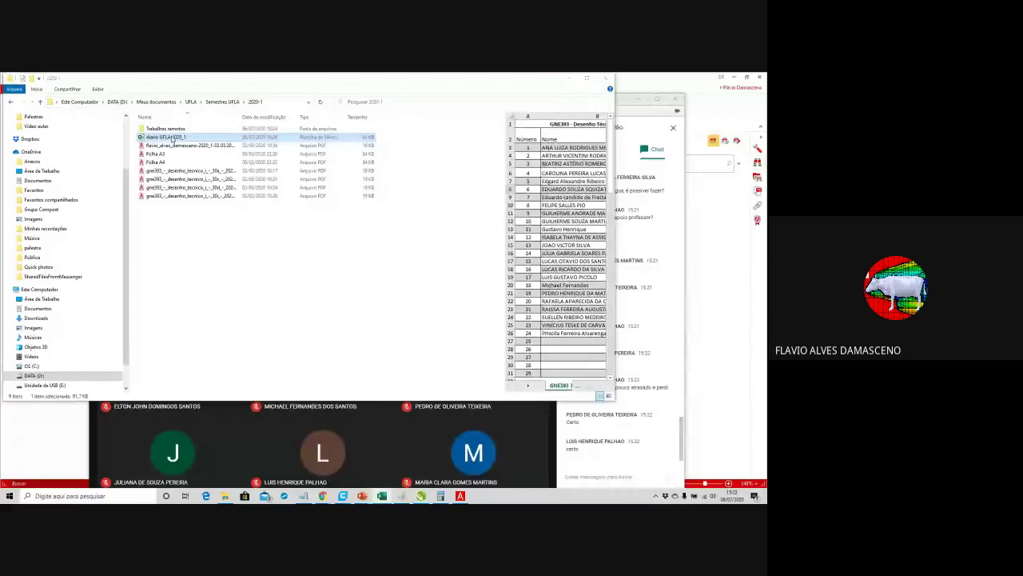
# Step: Open the diario UFLA 2020_1 workbook and review the students with no list grades on the GNE393 30A sheet
pyautogui.doubleClick(172, 138)
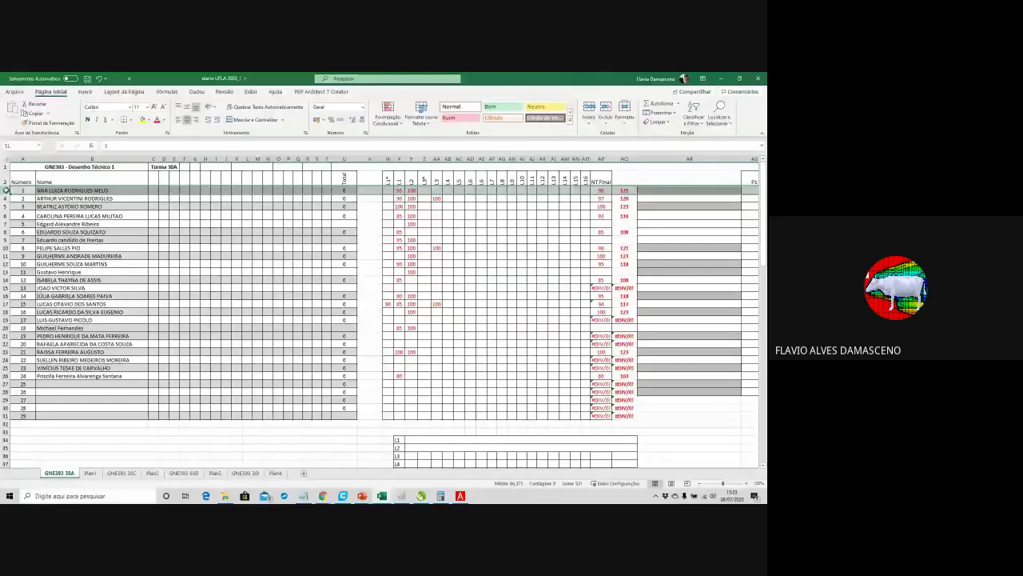
pyautogui.moveTo(5, 190); pyautogui.dragTo(3, 376)
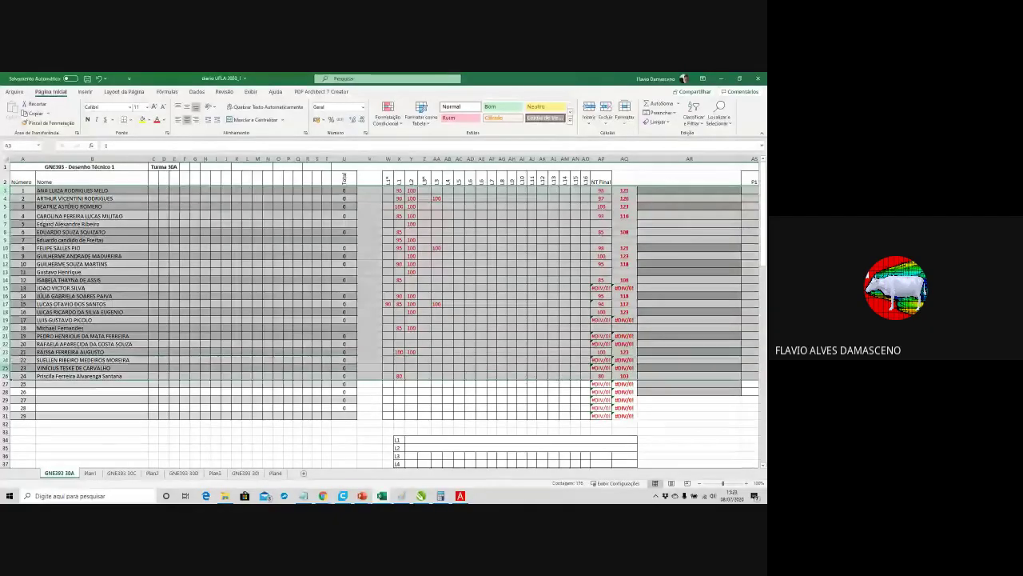
pyautogui.click(5, 368)
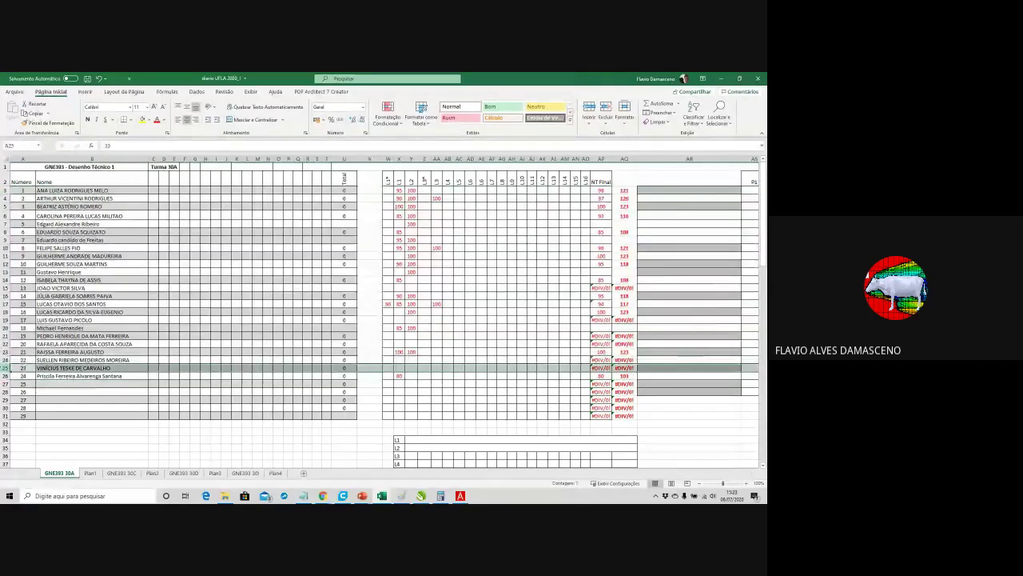
pyautogui.click(5, 360)
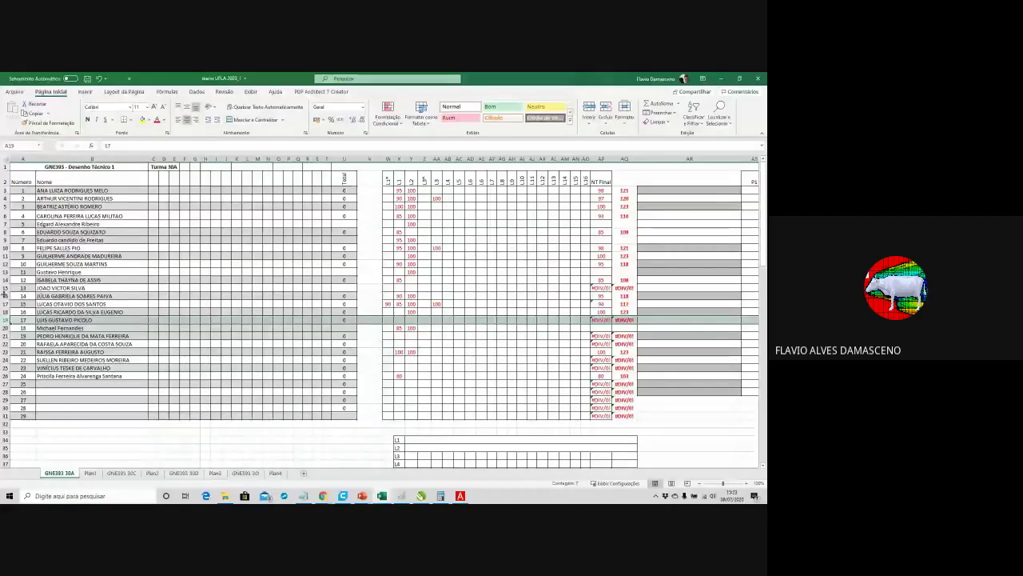
pyautogui.click(4, 295)
pyautogui.click(4, 288)
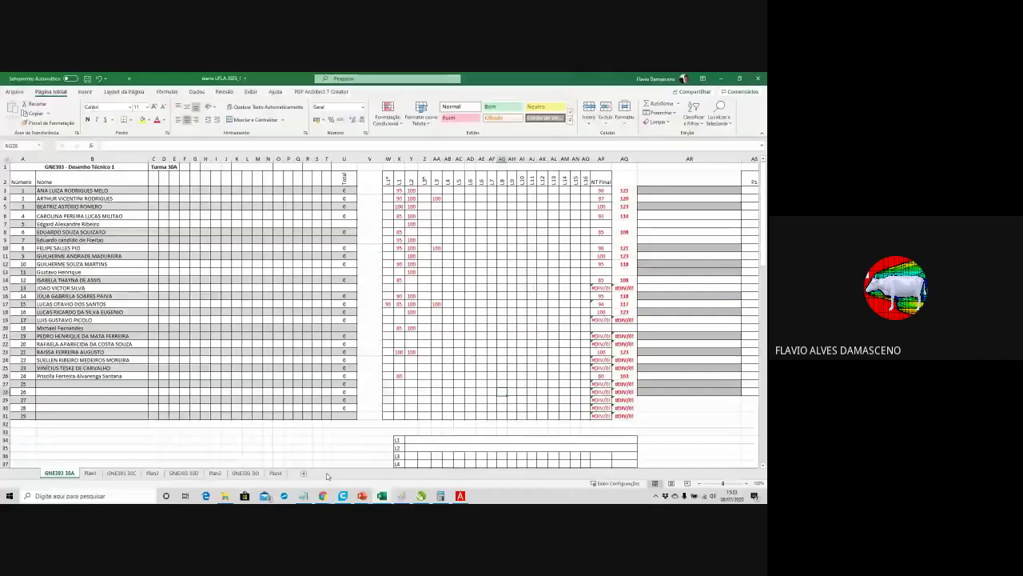
pyautogui.click(322, 496)
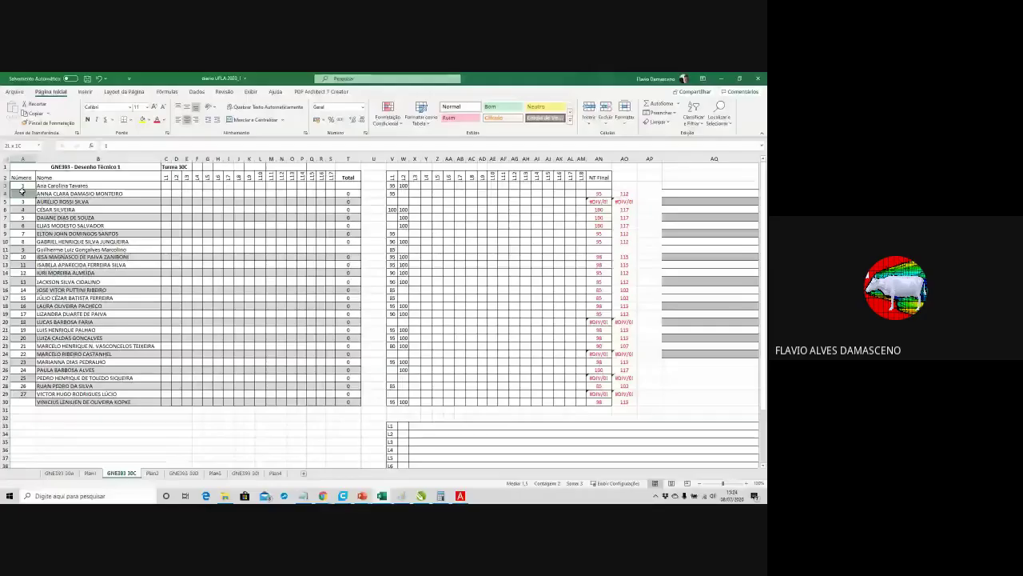
# Step: Fill the student number series down to 28 in the Número column of the GNE393 30C sheet
pyautogui.moveTo(32, 197); pyautogui.dragTo(25, 406)
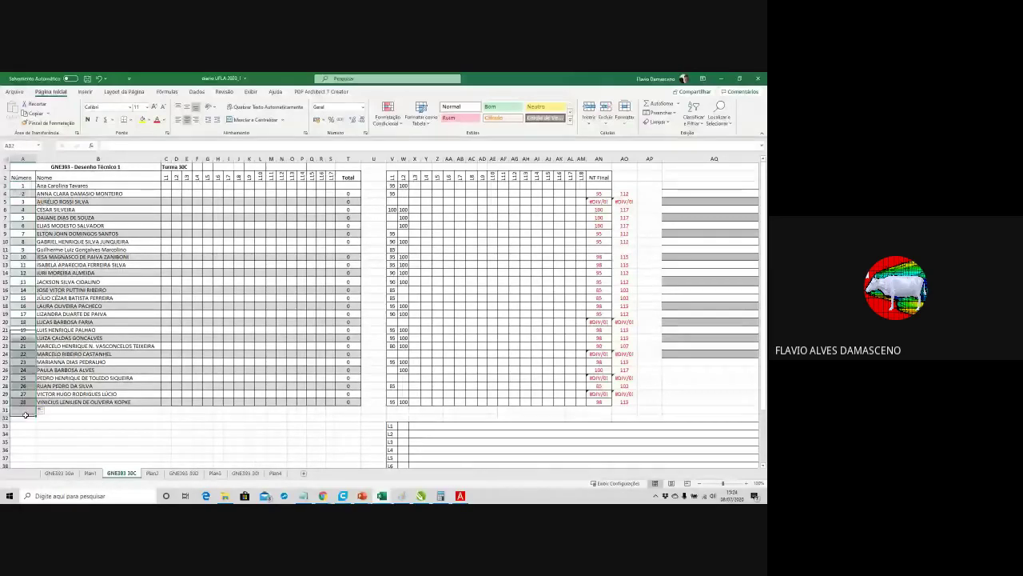
pyautogui.click(26, 415)
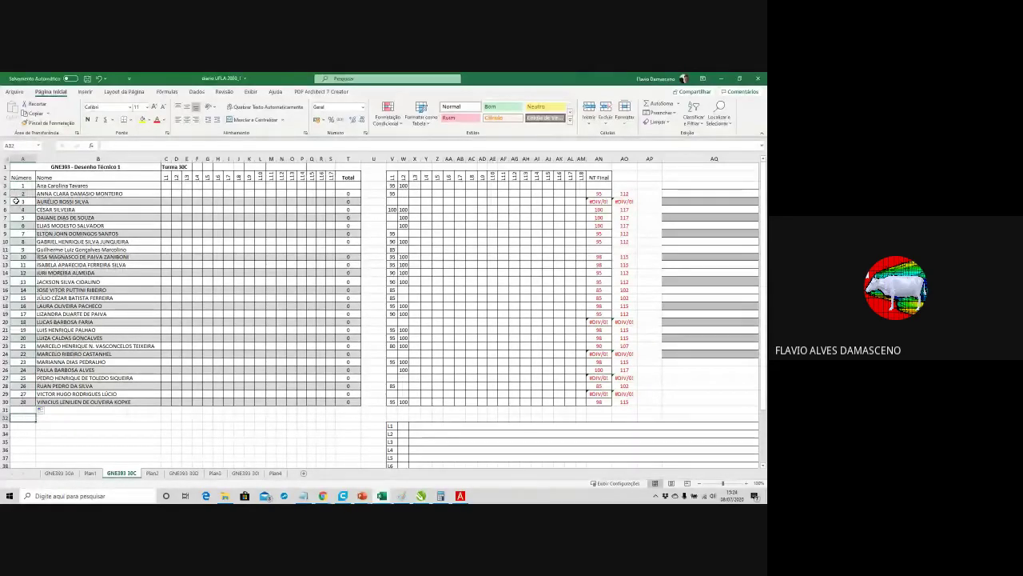
# Step: Examine the rows of students without list grades on the GNE393 30C sheet and check the Meet call
pyautogui.click(6, 201)
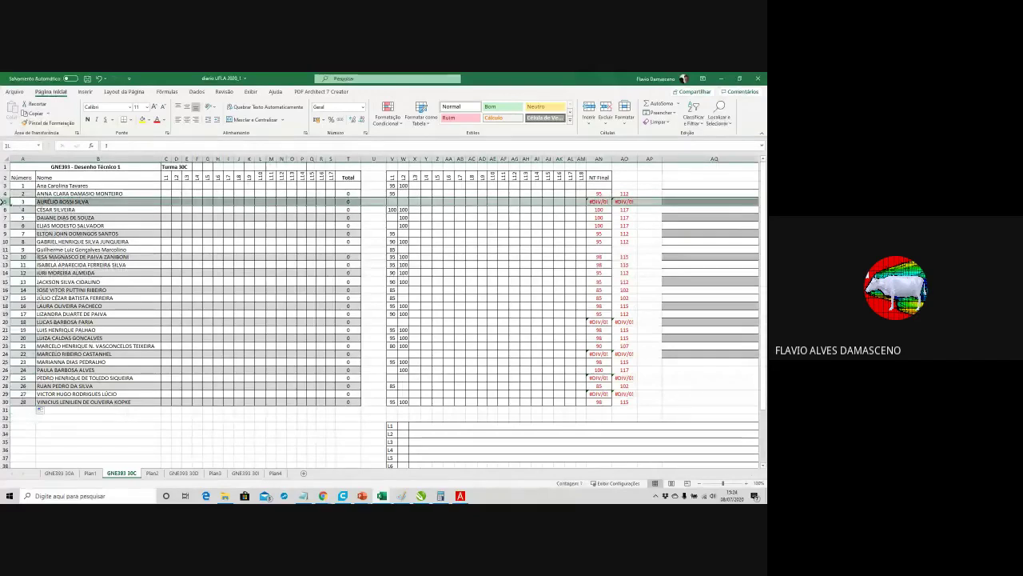
pyautogui.click(5, 353)
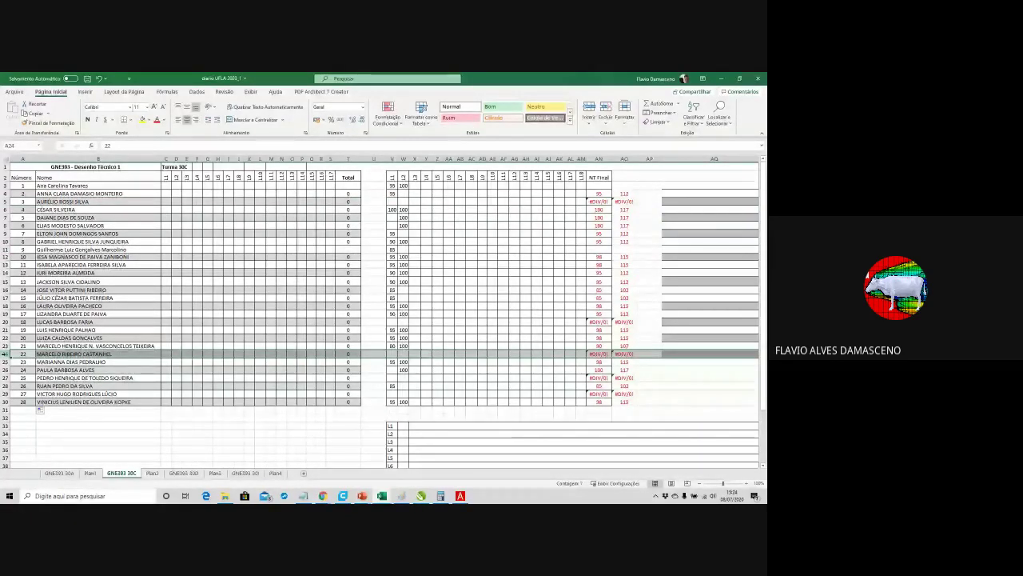
pyautogui.click(4, 377)
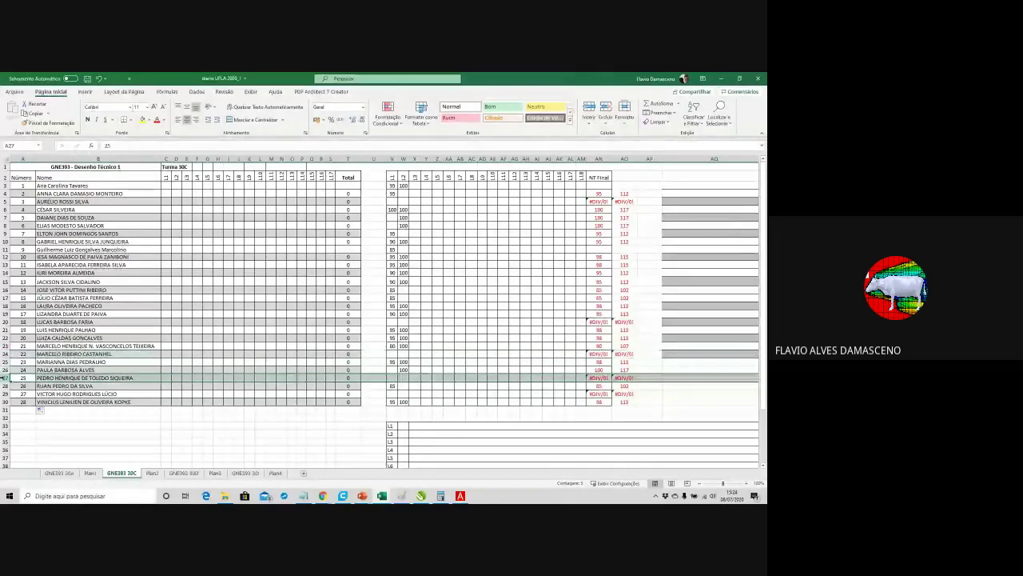
pyautogui.click(323, 495)
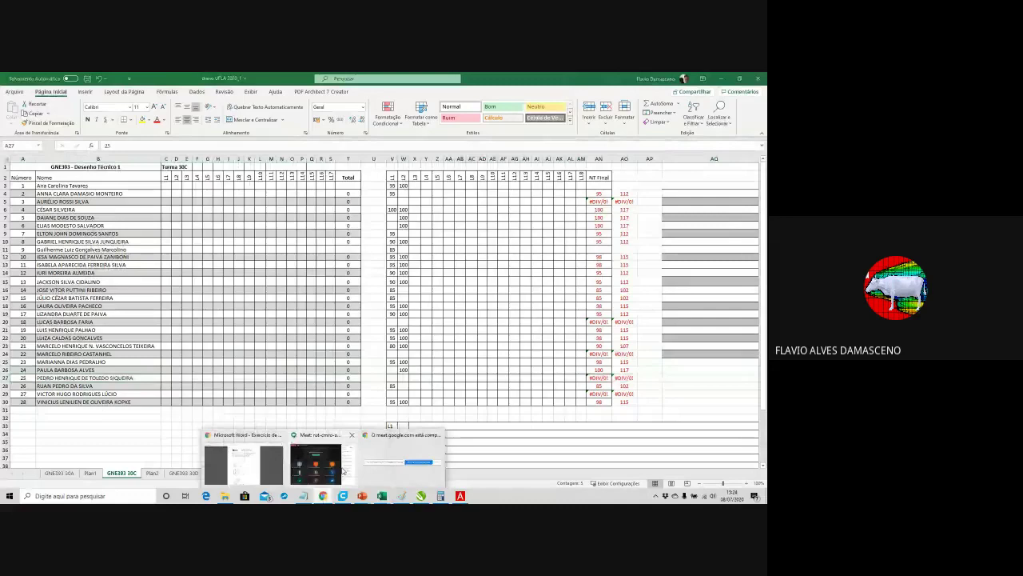
pyautogui.click(343, 470)
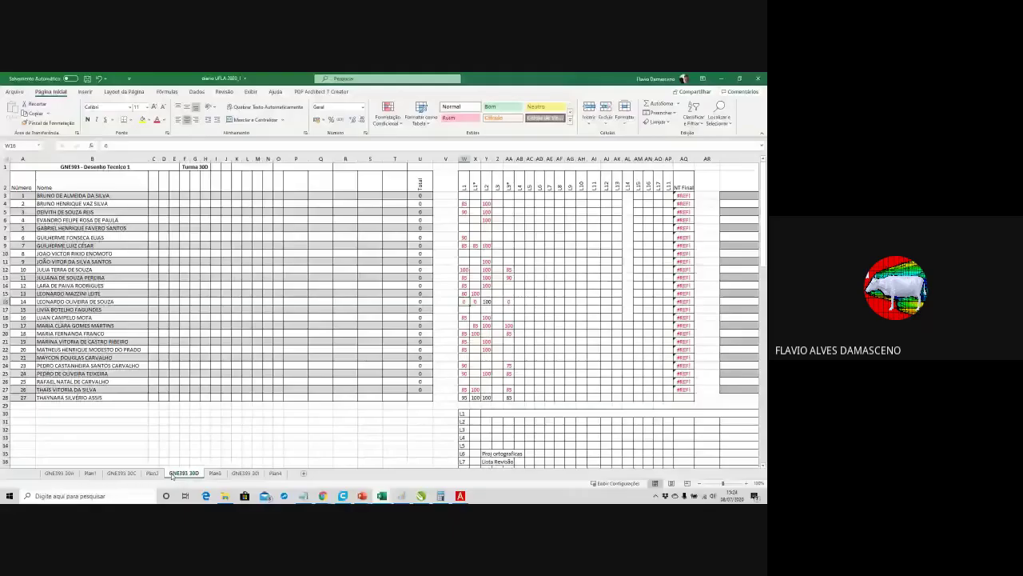
# Step: Examine the rows with missing list grades on the GNE393 30D sheet and check the Meet chat
pyautogui.click(5, 374)
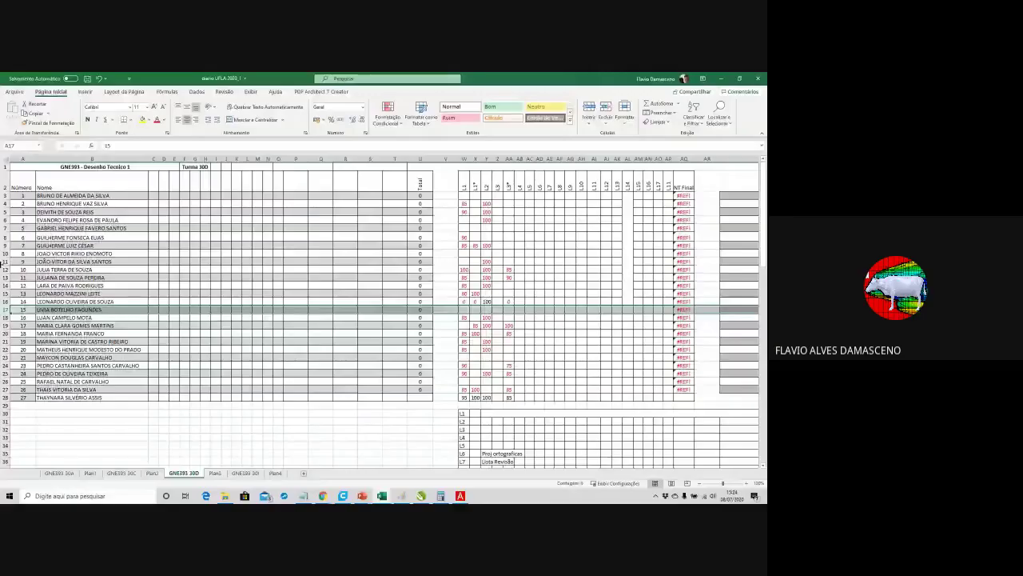
pyautogui.click(4, 261)
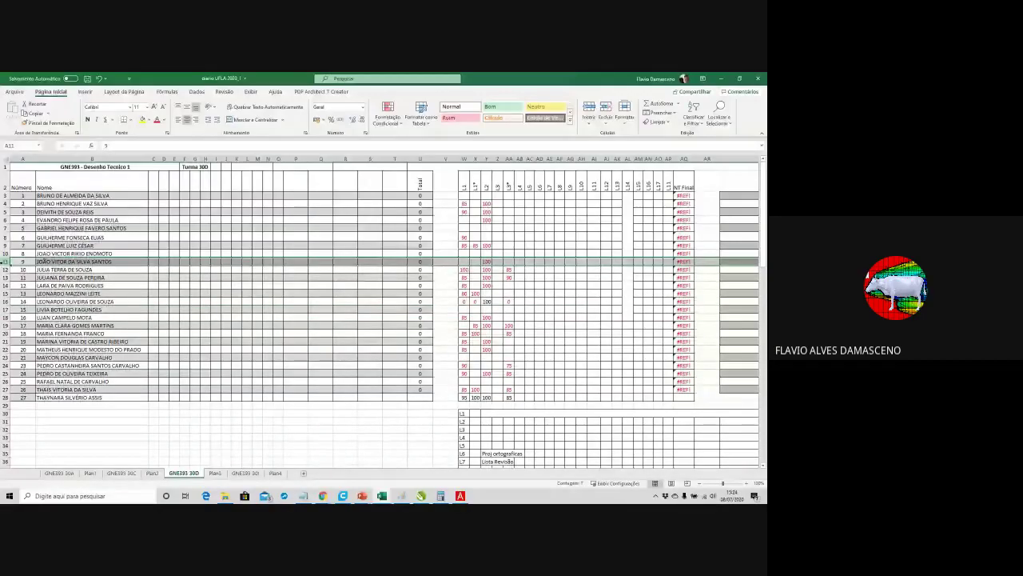
pyautogui.click(4, 254)
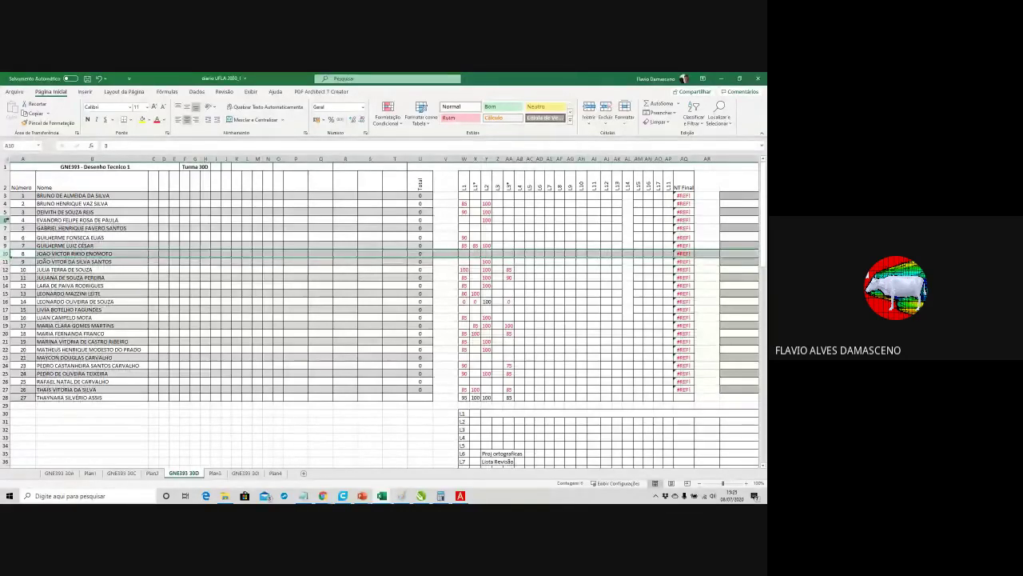
pyautogui.click(6, 228)
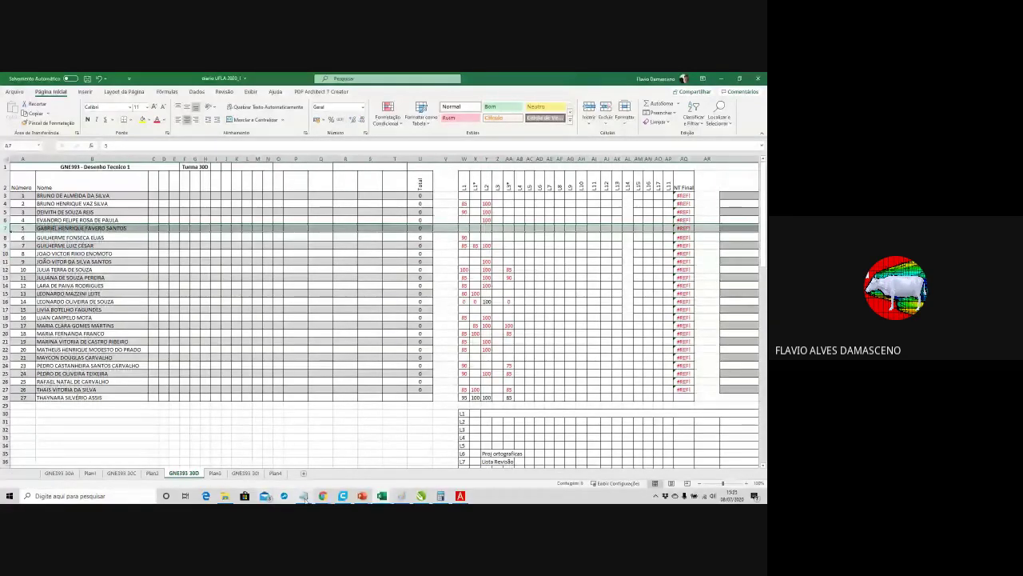
pyautogui.click(323, 495)
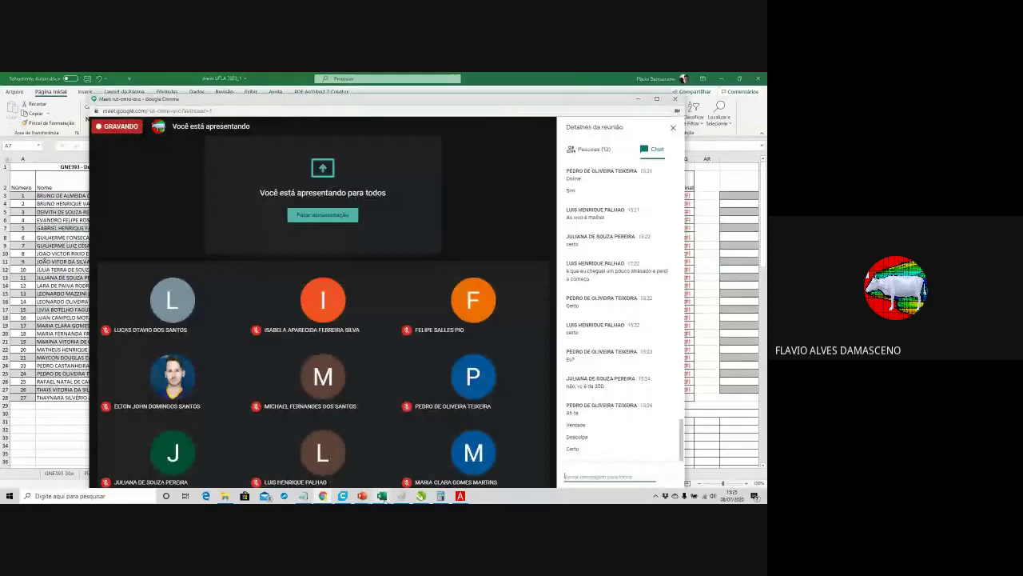
pyautogui.click(382, 496)
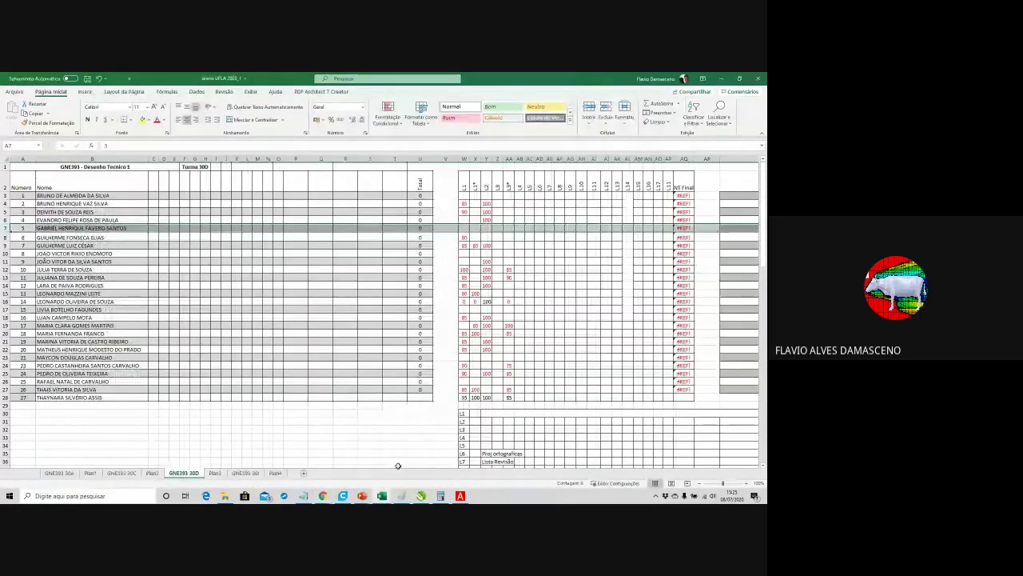
# Step: Examine the rows of students without list grades on the GNE393 30I sheet
pyautogui.click(245, 473)
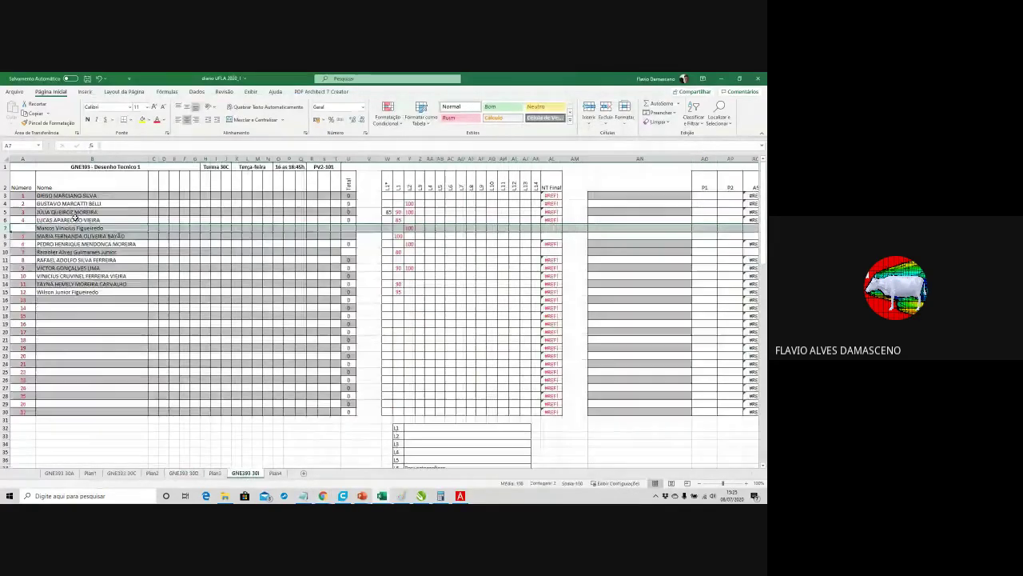
pyautogui.hotkey('ctrl', 'Home')
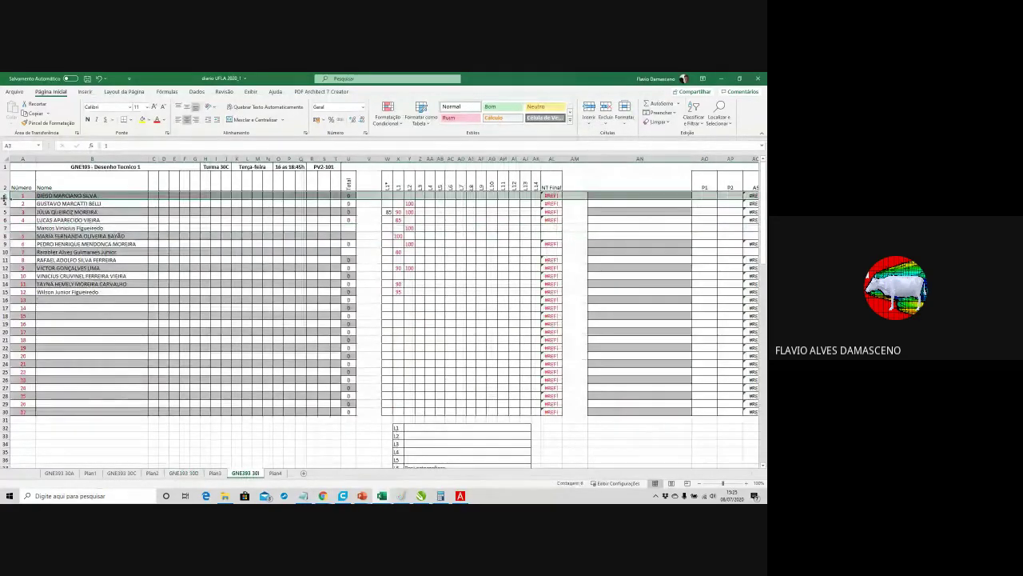
pyautogui.click(4, 260)
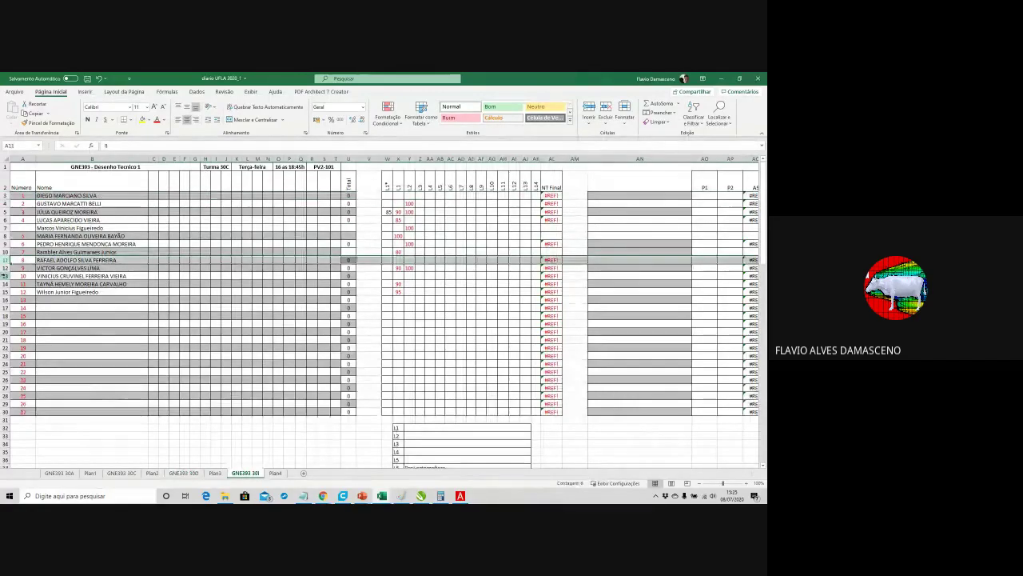
pyautogui.click(4, 275)
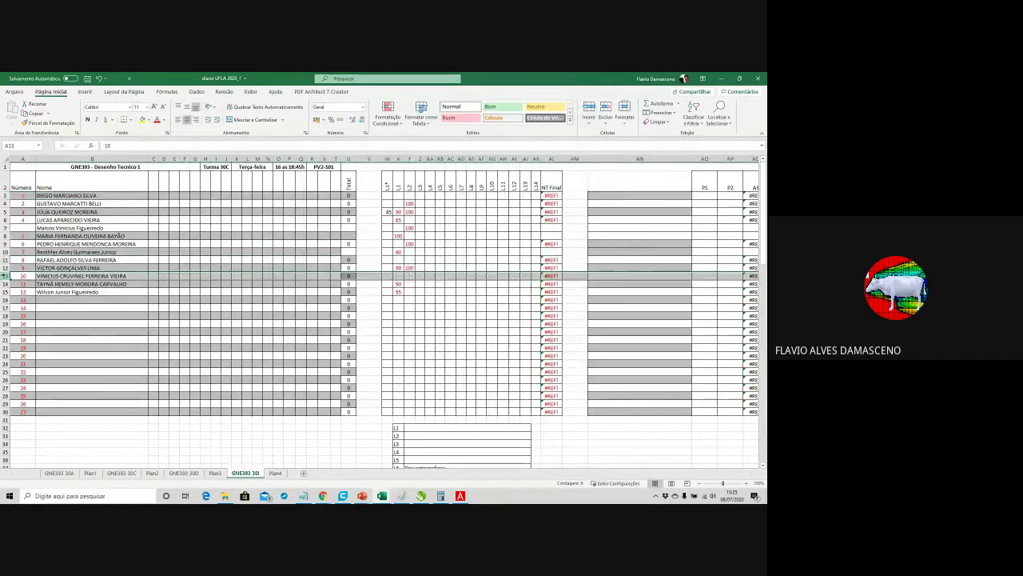
# Step: Switch to Chrome and load the Gmail inbox of the other account that receives the students' exercise submissions
pyautogui.click(323, 496)
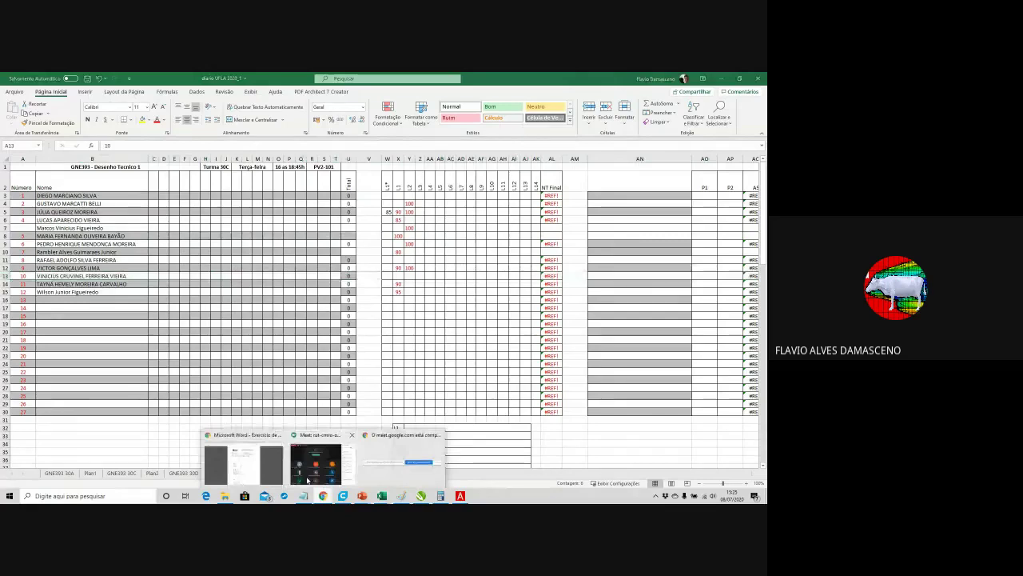
pyautogui.click(307, 478)
pyautogui.click(259, 452)
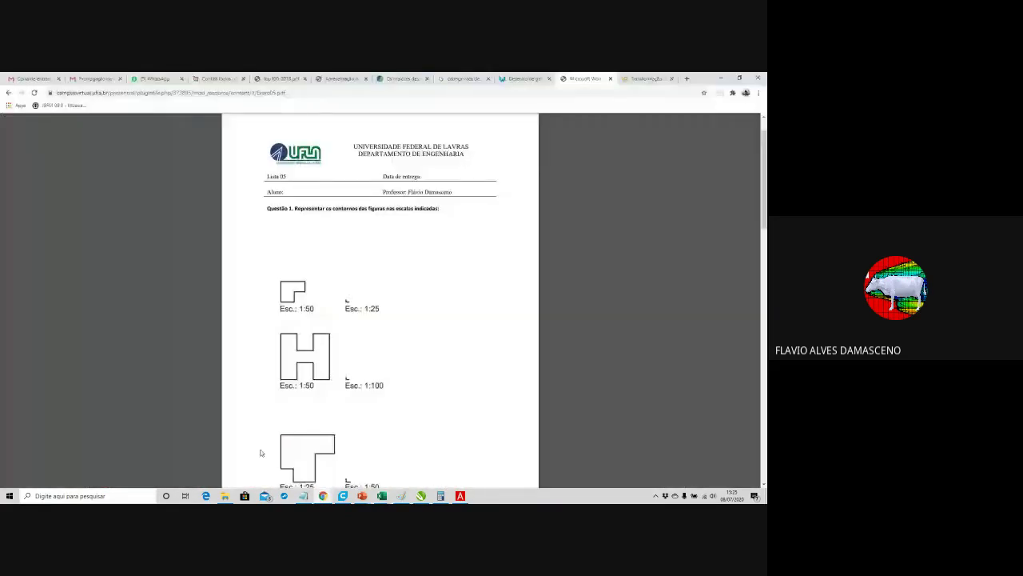
pyautogui.click(90, 79)
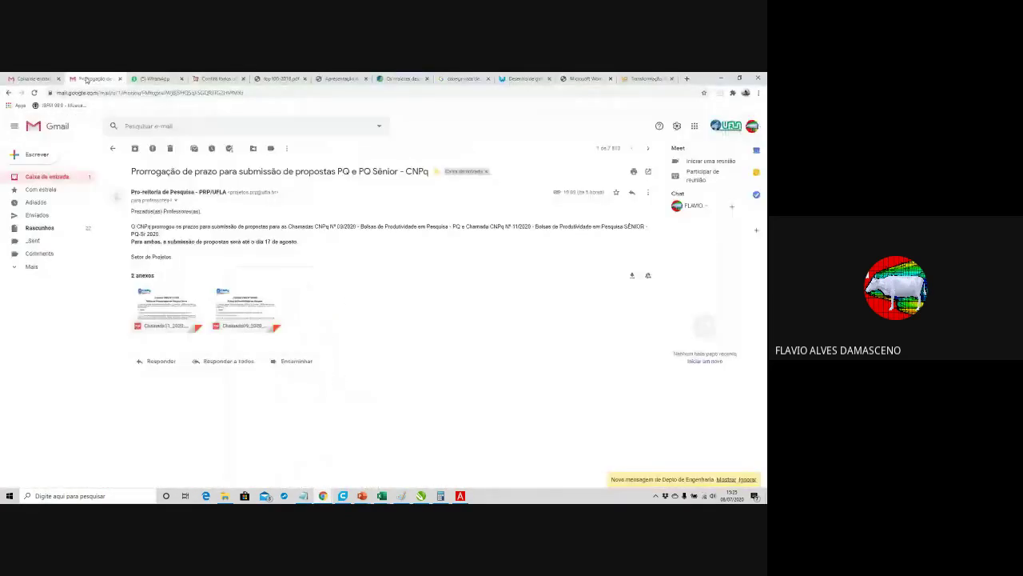
pyautogui.click(751, 125)
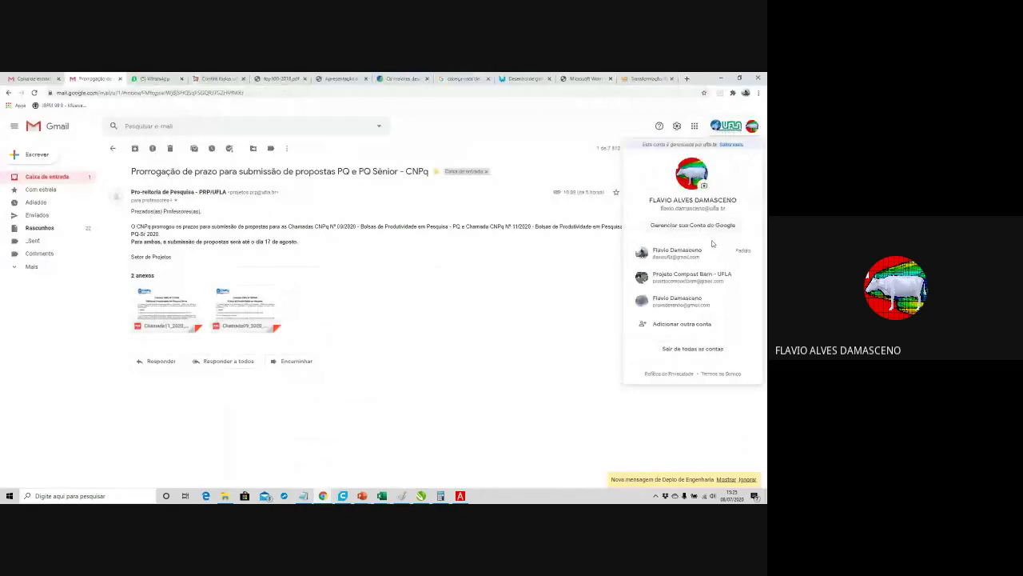
pyautogui.click(691, 299)
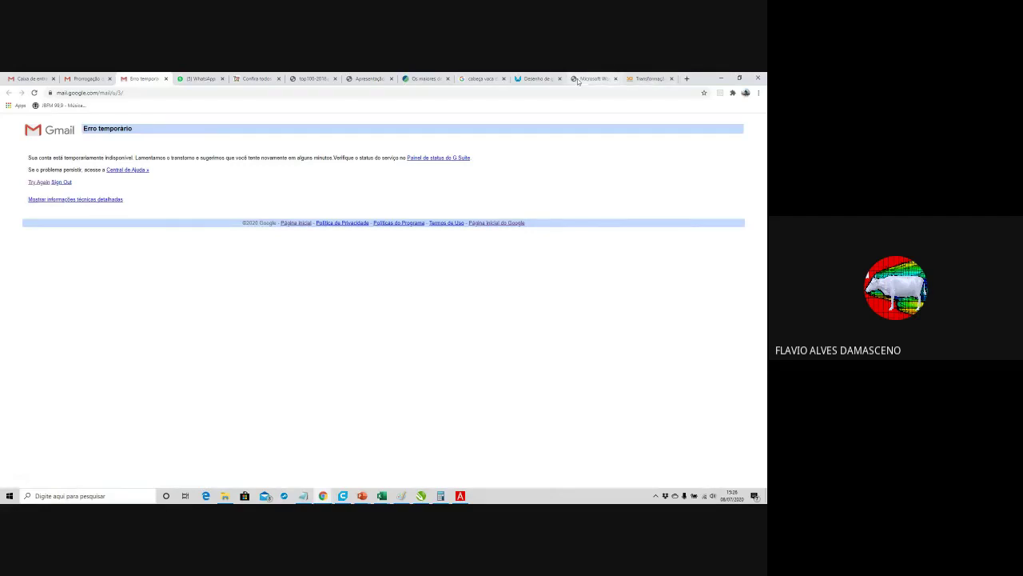
pyautogui.click(33, 94)
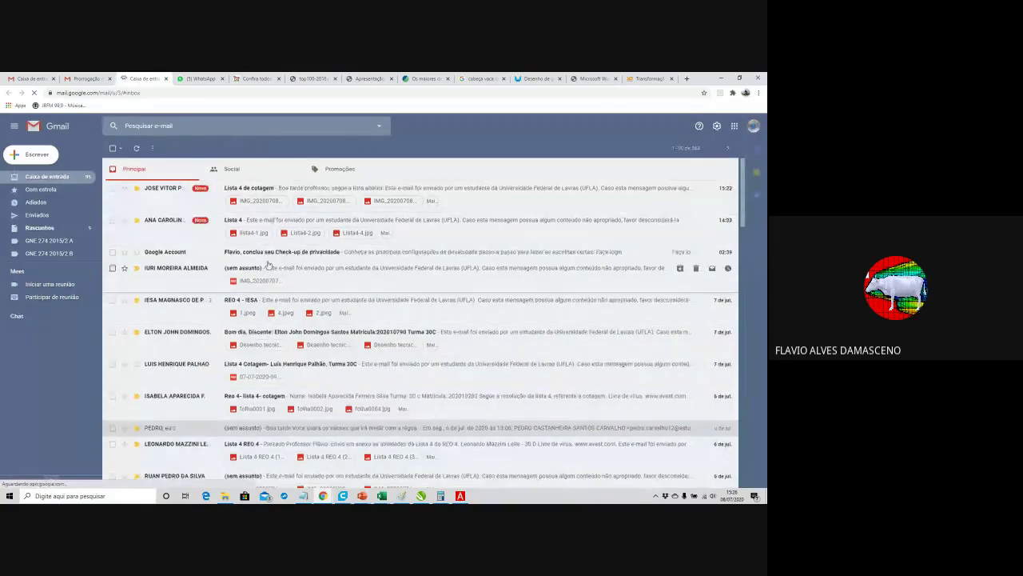
# Step: Move the Google Account privacy check-up message to the trash and look through the students' submissions in the inbox
pyautogui.click(113, 252)
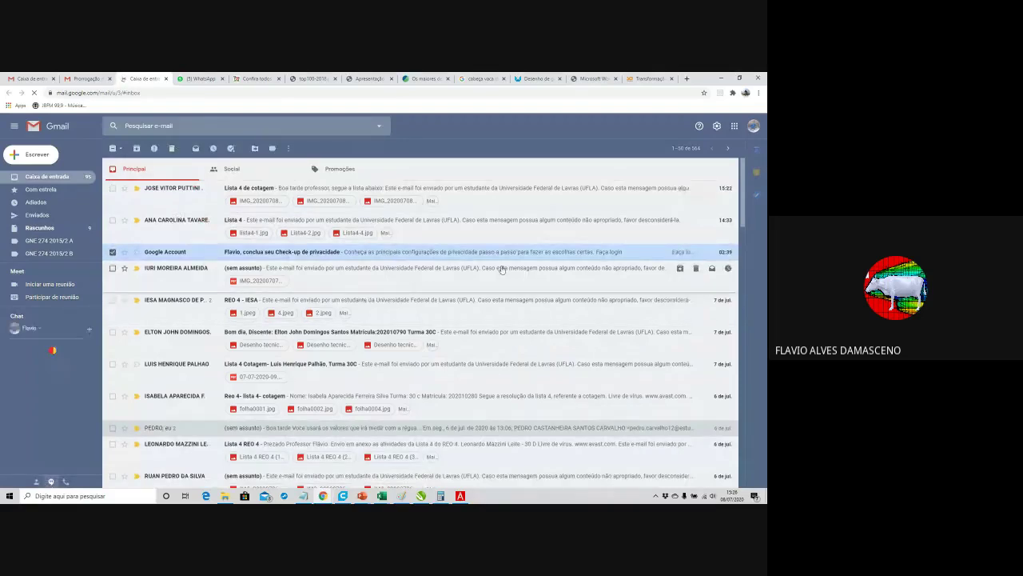
pyautogui.scroll(-3, 487, 277)
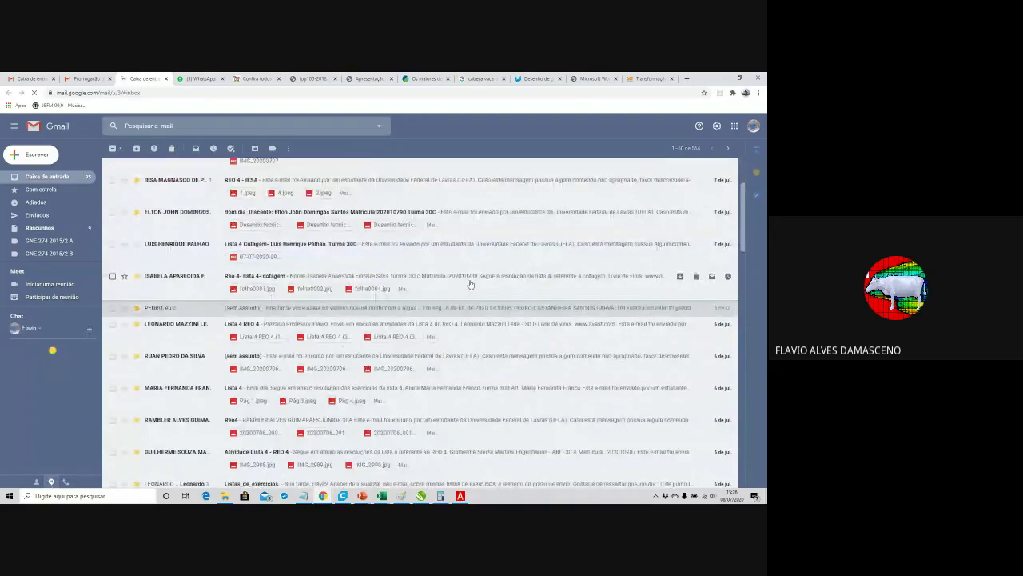
pyautogui.scroll(3, 471, 284)
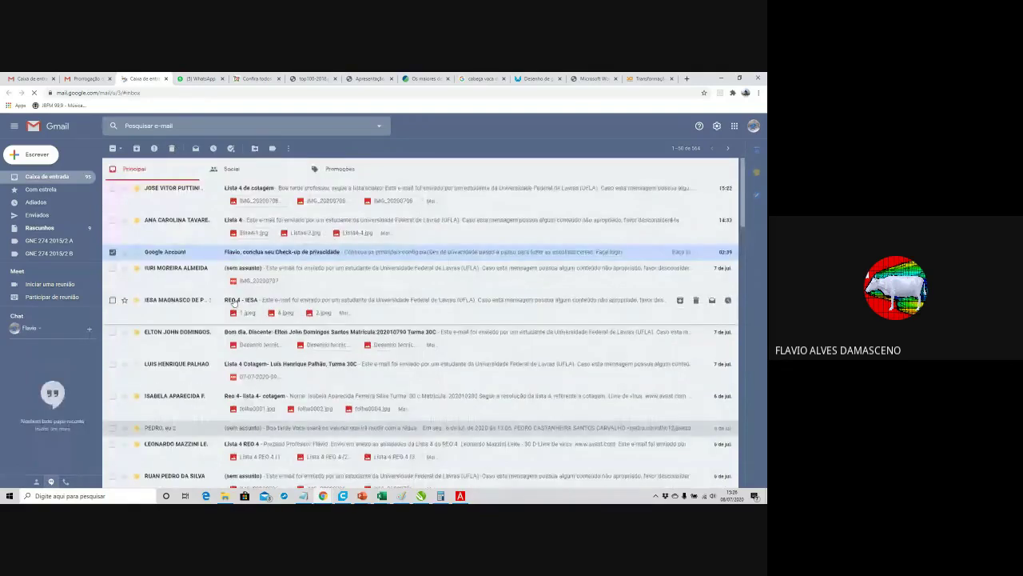
pyautogui.scroll(-5, 234, 301)
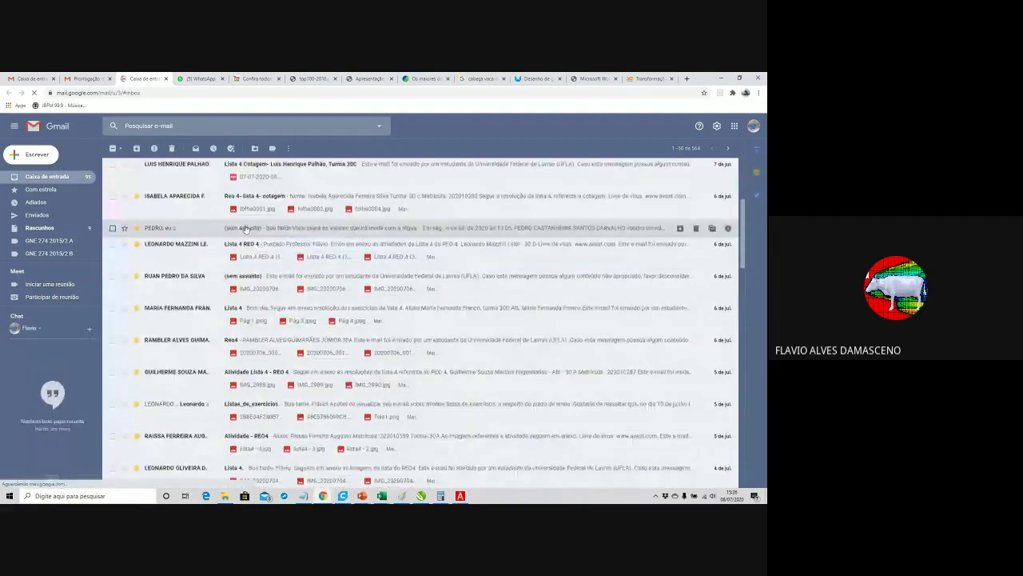
pyautogui.press('#')
pyautogui.scroll(-6, 384, 360)
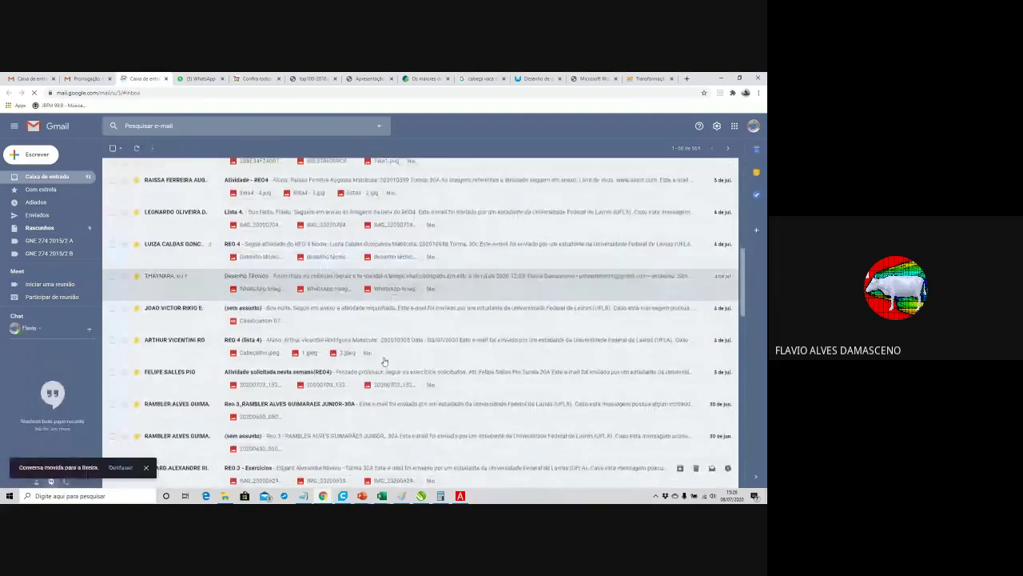
pyautogui.scroll(-10, 400, 335)
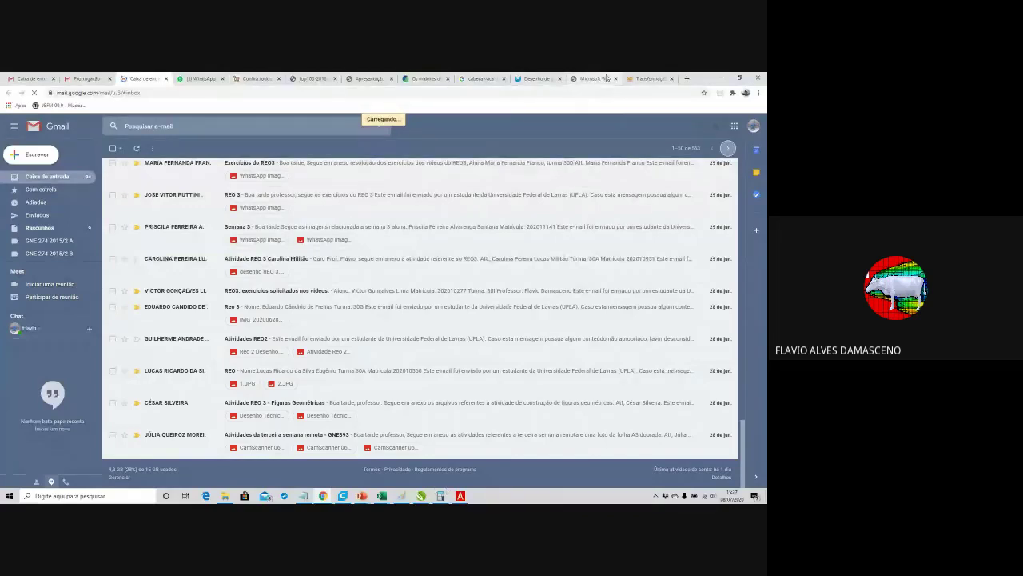
# Step: Switch to the Google Meet window and read the students' recent questions in the meeting chat
pyautogui.moveTo(322, 494)
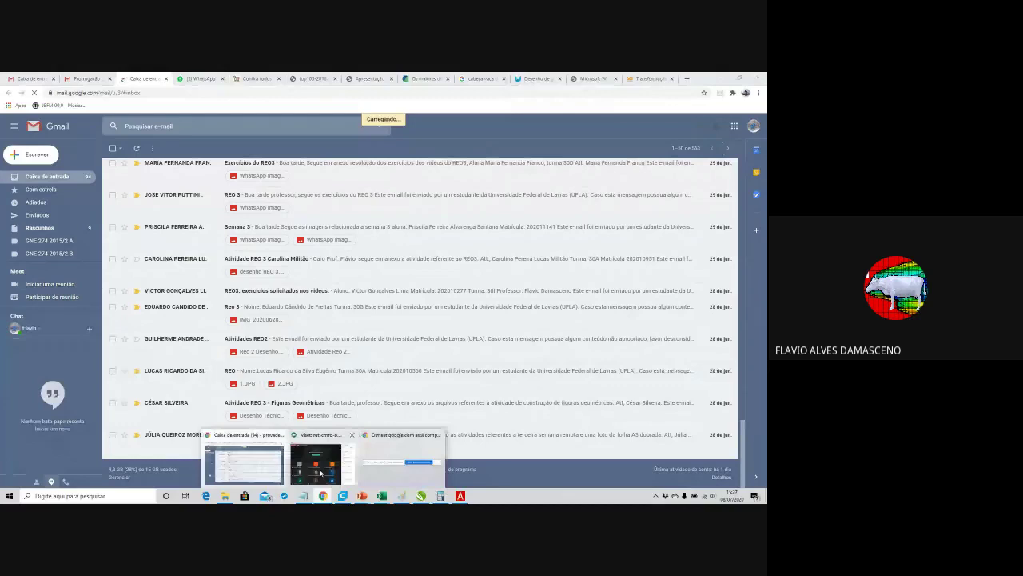
pyautogui.click(320, 472)
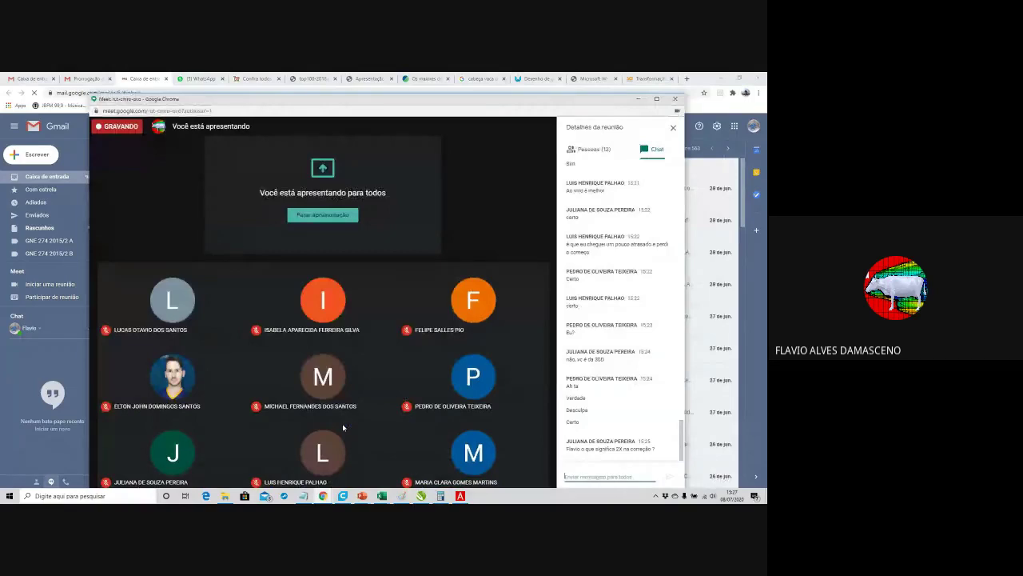
pyautogui.moveTo(391, 485)
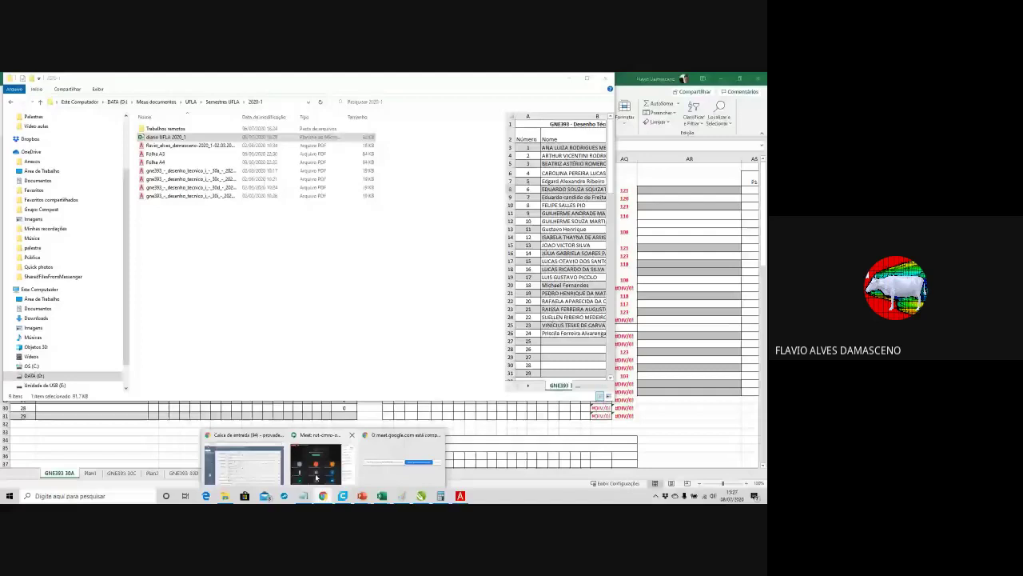
pyautogui.click(316, 477)
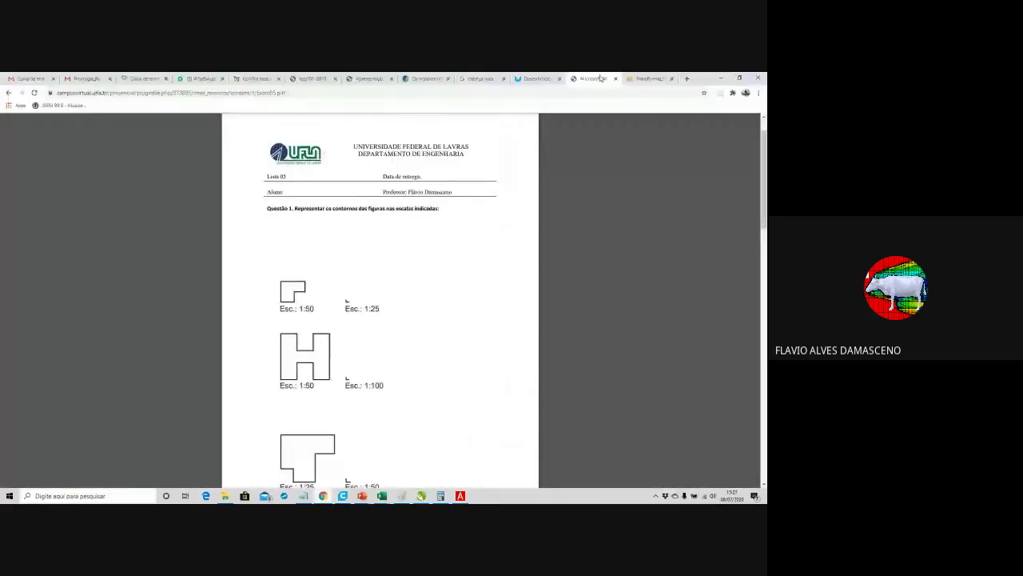
# Step: Open the Lista 03 PDF from the Campus Virtual course page and save it to the desktop (Área de Trabalho) as Exerc03
pyautogui.click(8, 93)
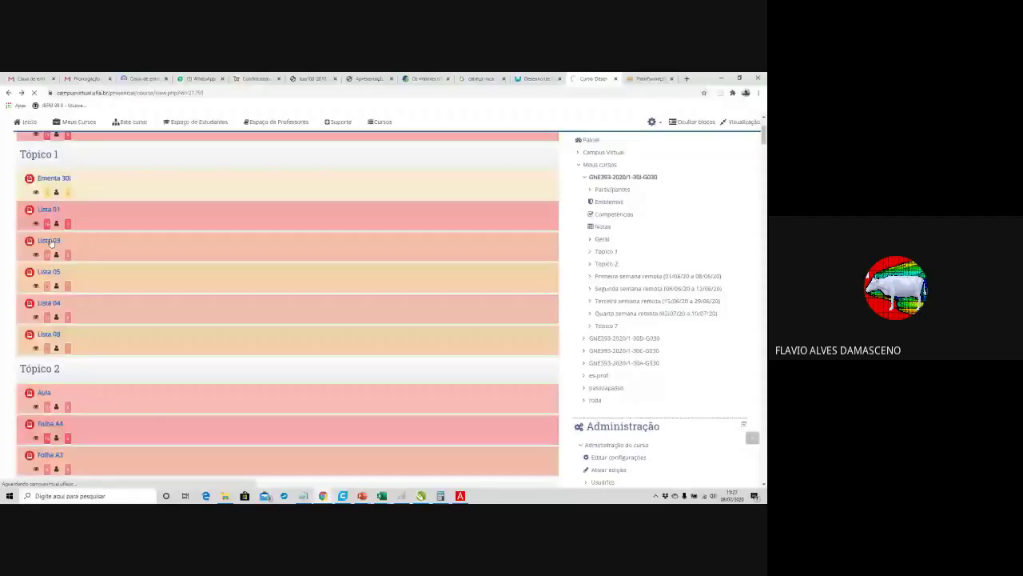
pyautogui.click(51, 241)
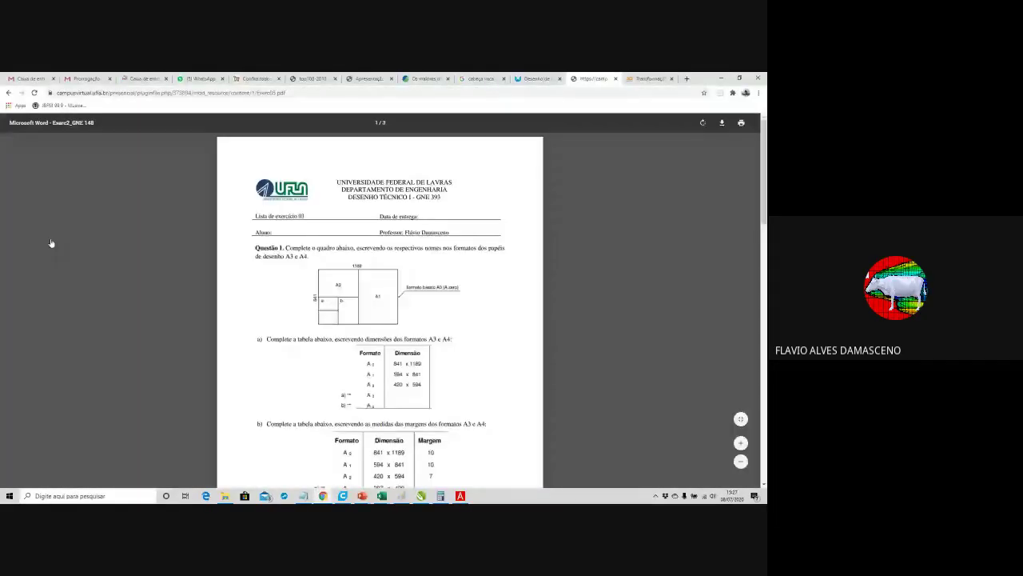
pyautogui.scroll(-15, 393, 300)
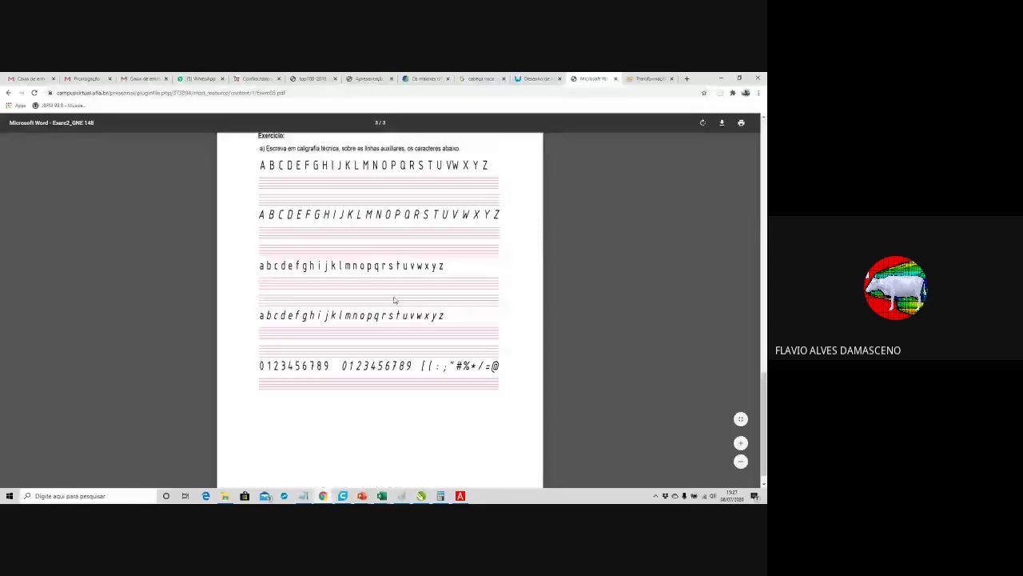
pyautogui.scroll(2, 393, 300)
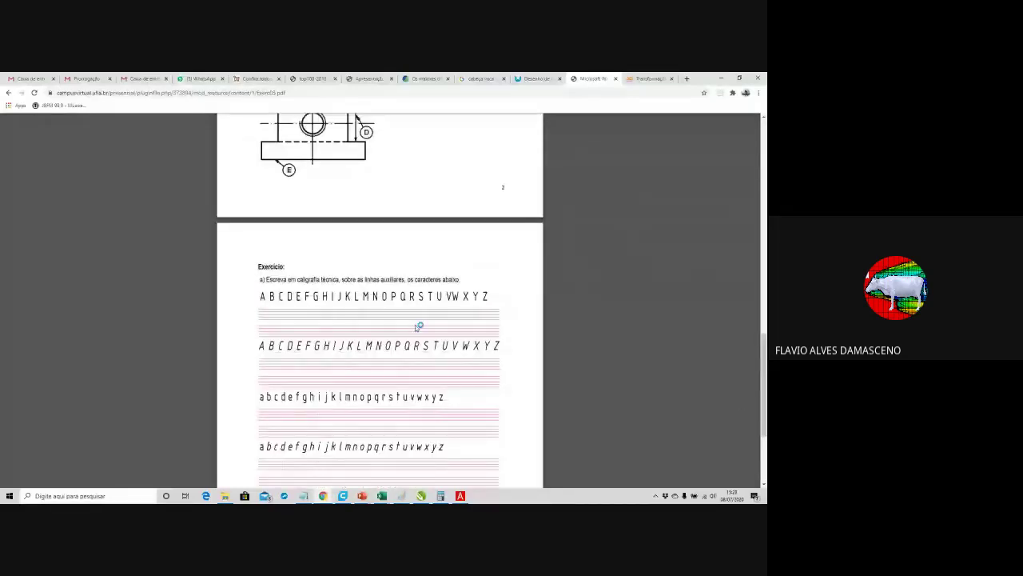
pyautogui.hotkey('ctrl', 's')
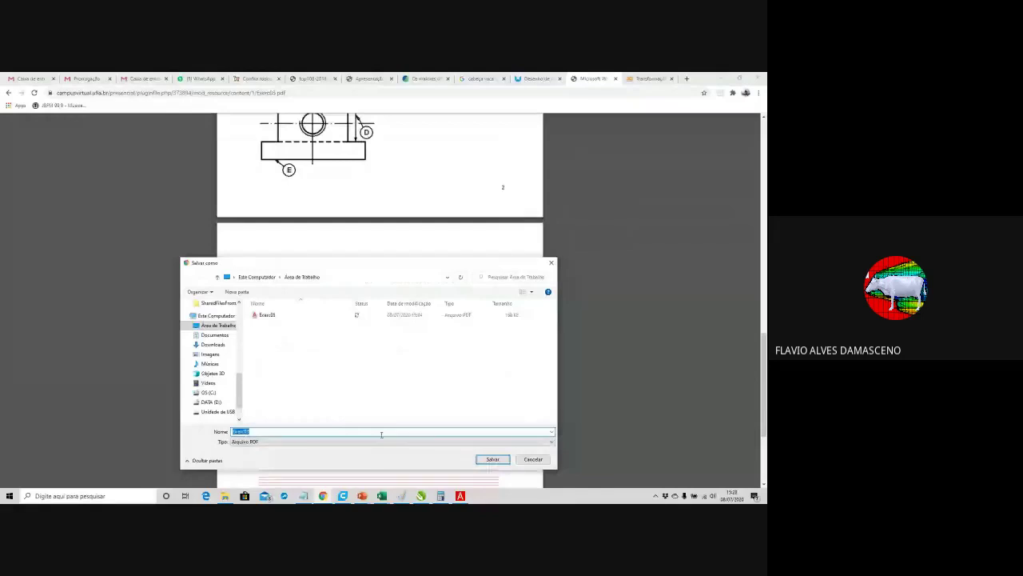
pyautogui.click(502, 459)
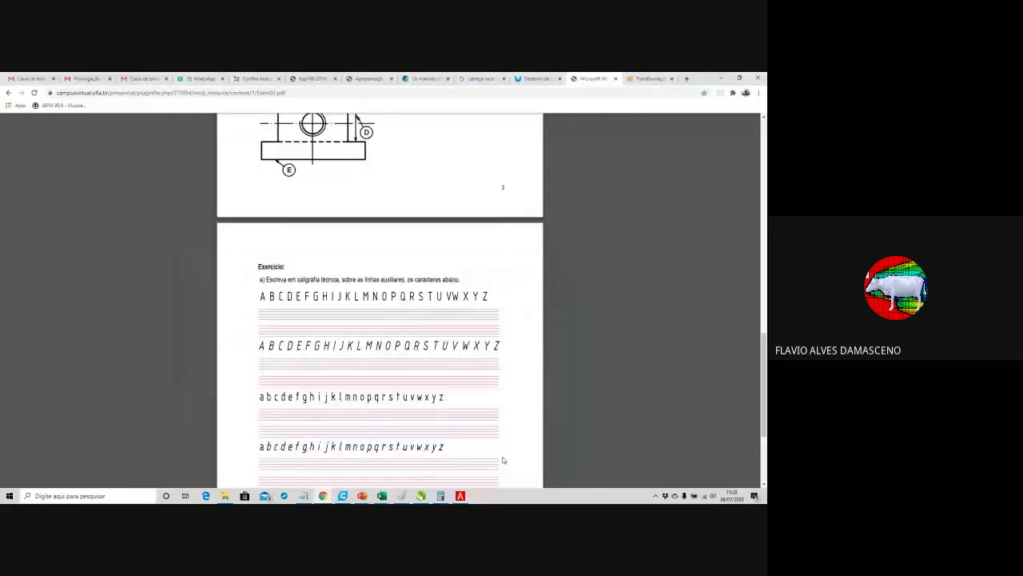
# Step: Switch to PDF Architect and handwrite A and Z with the pencil at opposite ends of the first guide-line row in Exerc03.pdf's calligraphy exercise
pyautogui.hotkey('alt', 'Tab')
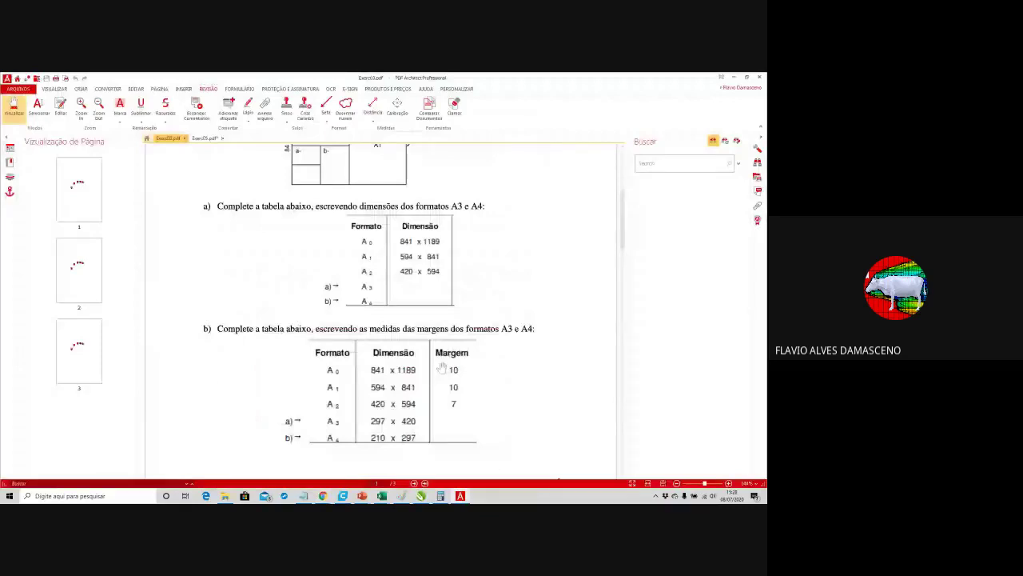
pyautogui.scroll(-15, 441, 368)
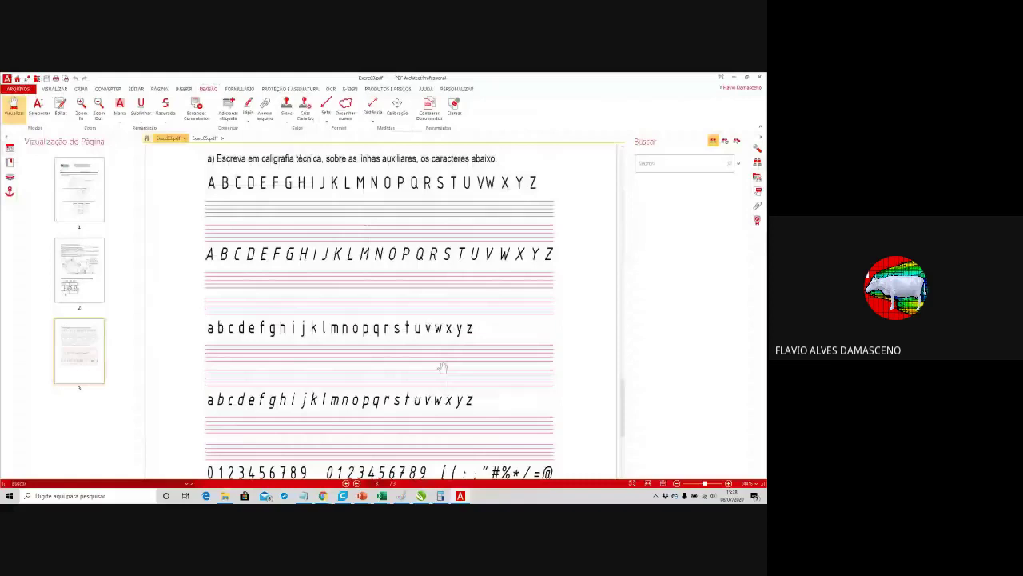
pyautogui.scroll(1, 442, 368)
pyautogui.click(248, 106)
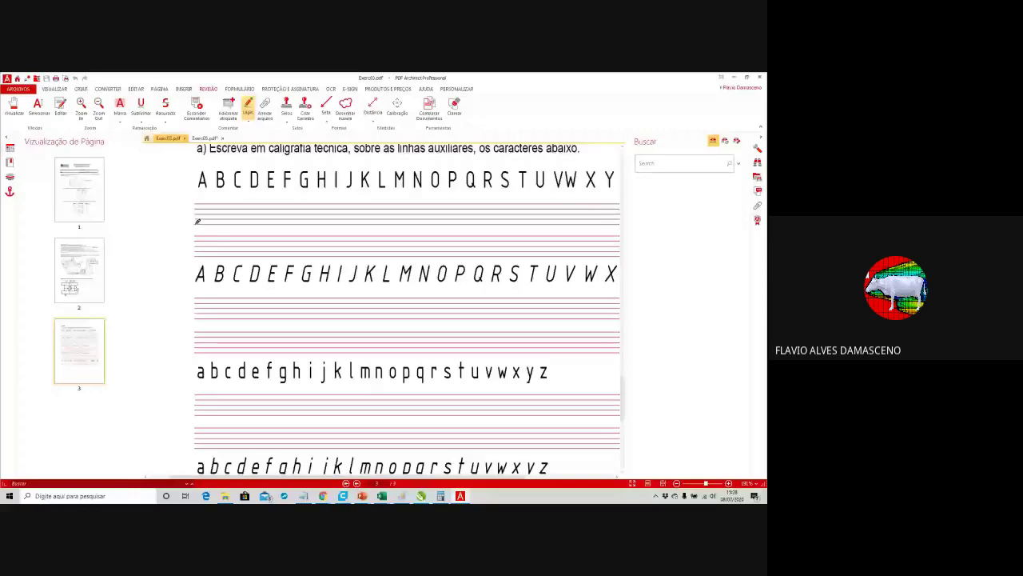
pyautogui.moveTo(195, 224); pyautogui.dragTo(203, 214)
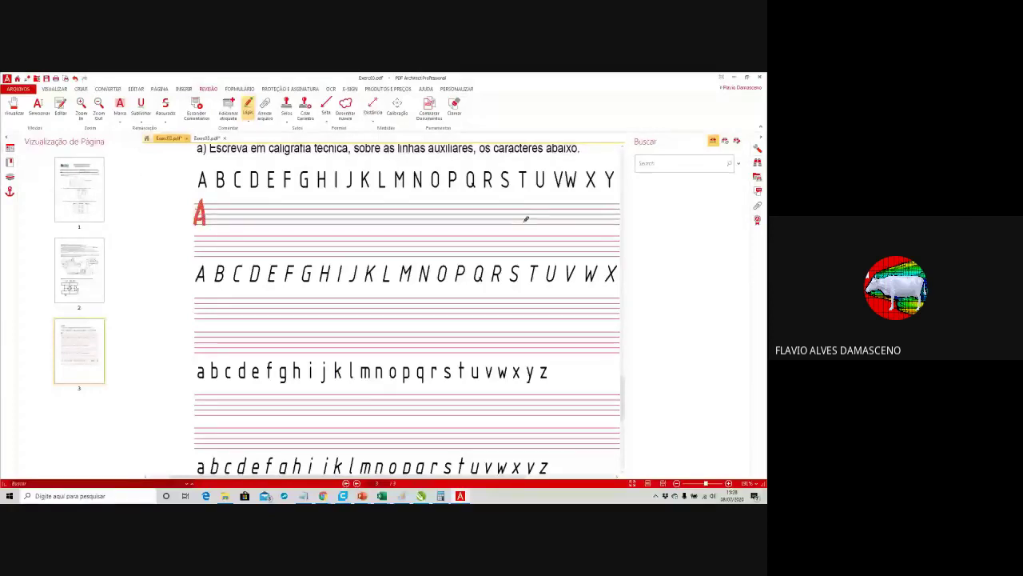
pyautogui.hscroll(2, 552, 235)
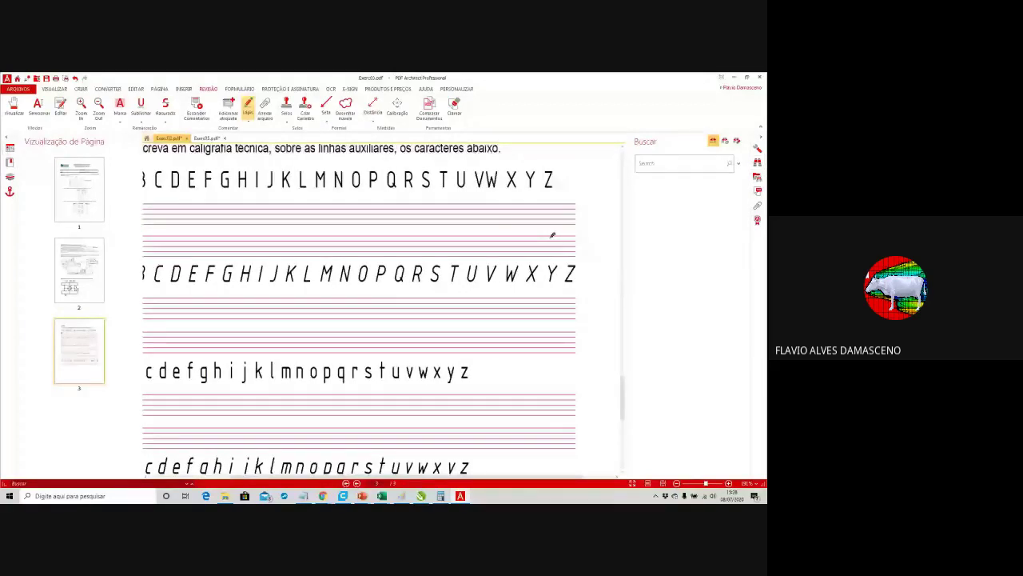
pyautogui.moveTo(552, 204); pyautogui.dragTo(573, 225)
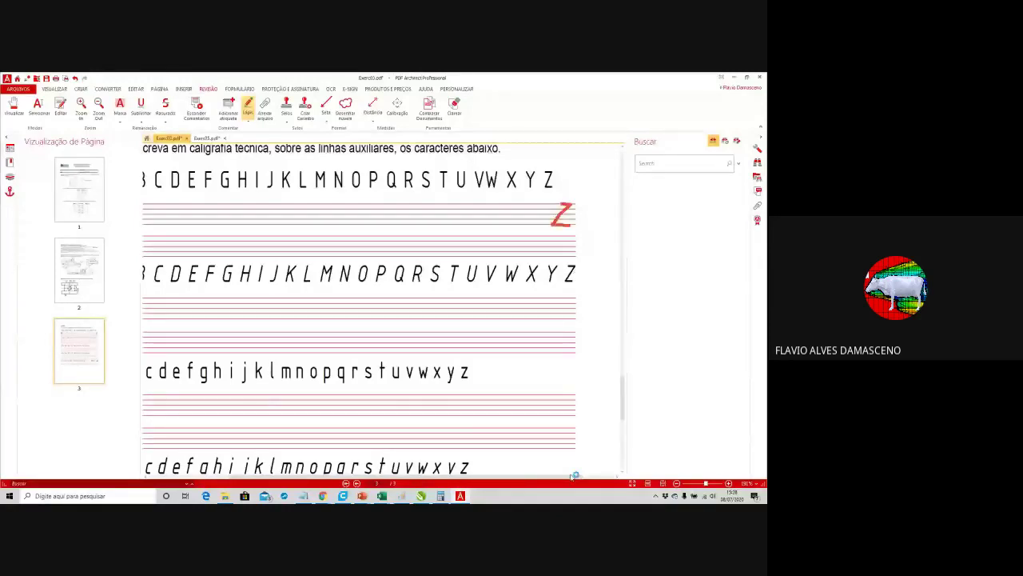
# Step: Handwrite A at the start and Z at the end of the second guide-line row under the upright capitals
pyautogui.moveTo(574, 476); pyautogui.dragTo(391, 467)
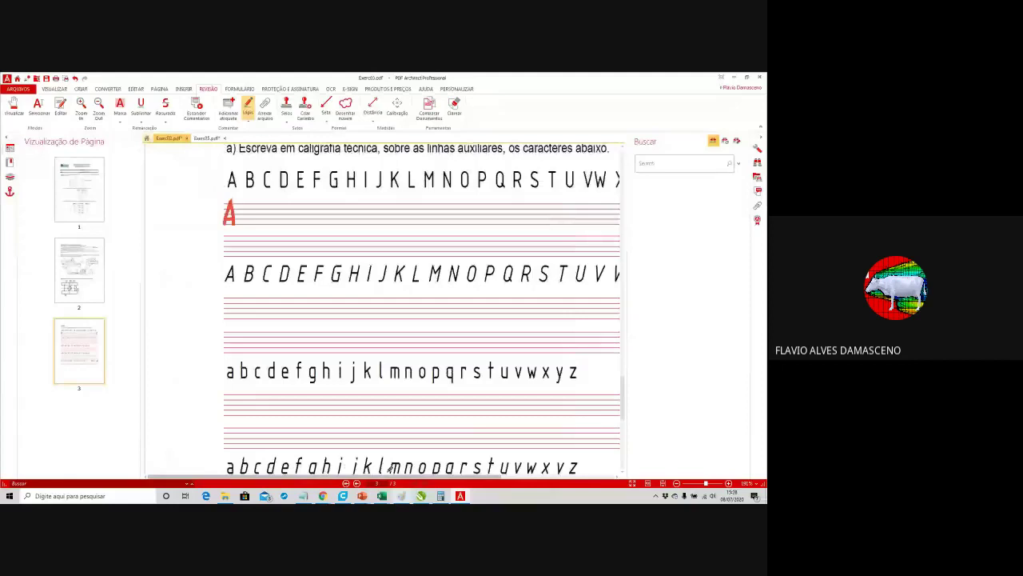
pyautogui.moveTo(223, 257); pyautogui.dragTo(240, 254)
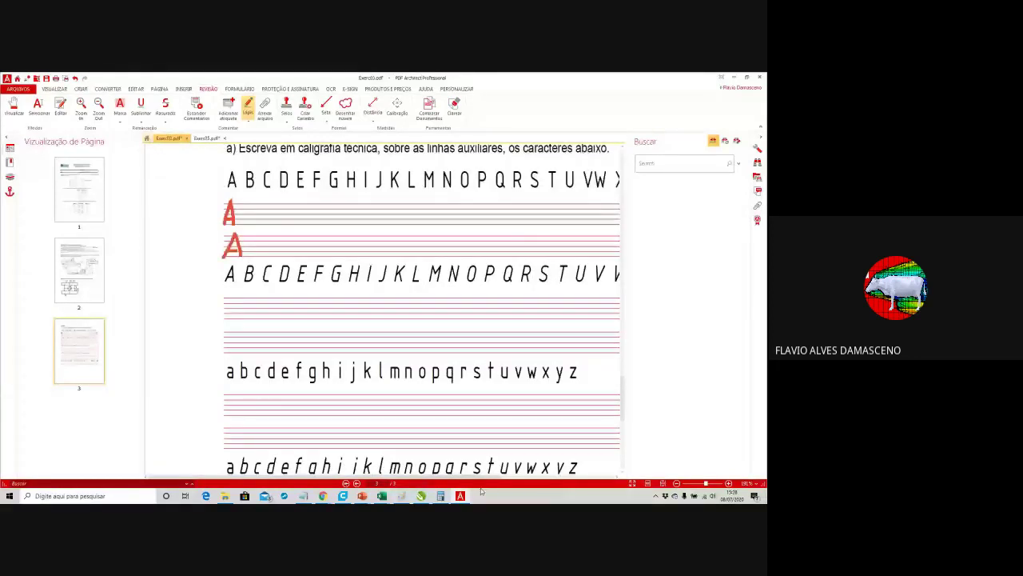
pyautogui.moveTo(480, 476); pyautogui.dragTo(616, 476)
pyautogui.moveTo(522, 236); pyautogui.dragTo(542, 258)
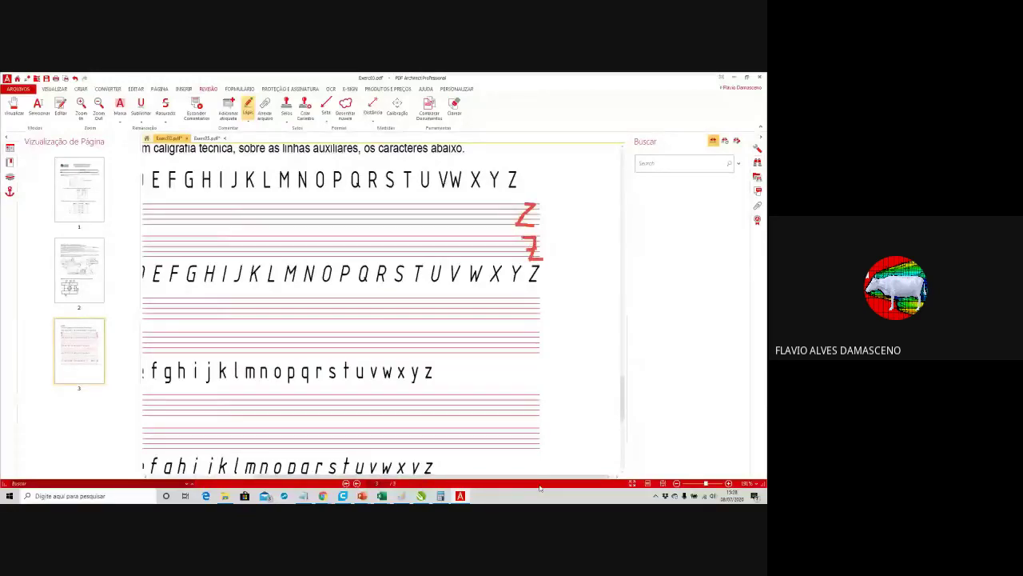
# Step: Handwrite a widely spaced B and C after the A on the first guide-line row
pyautogui.moveTo(536, 478); pyautogui.dragTo(424, 479)
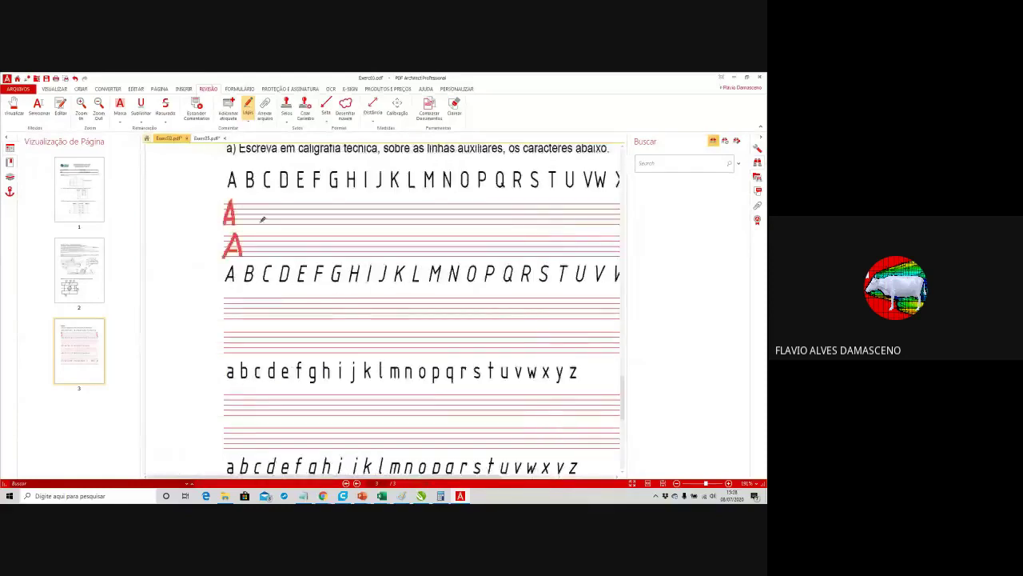
pyautogui.moveTo(327, 225)
pyautogui.mouseDown()
pyautogui.moveTo(327, 203)
pyautogui.moveTo(337, 200)
pyautogui.moveTo(327, 225)
pyautogui.mouseUp()
pyautogui.moveTo(526, 202)
pyautogui.mouseDown()
pyautogui.moveTo(517, 215)
pyautogui.moveTo(533, 224)
pyautogui.mouseUp()
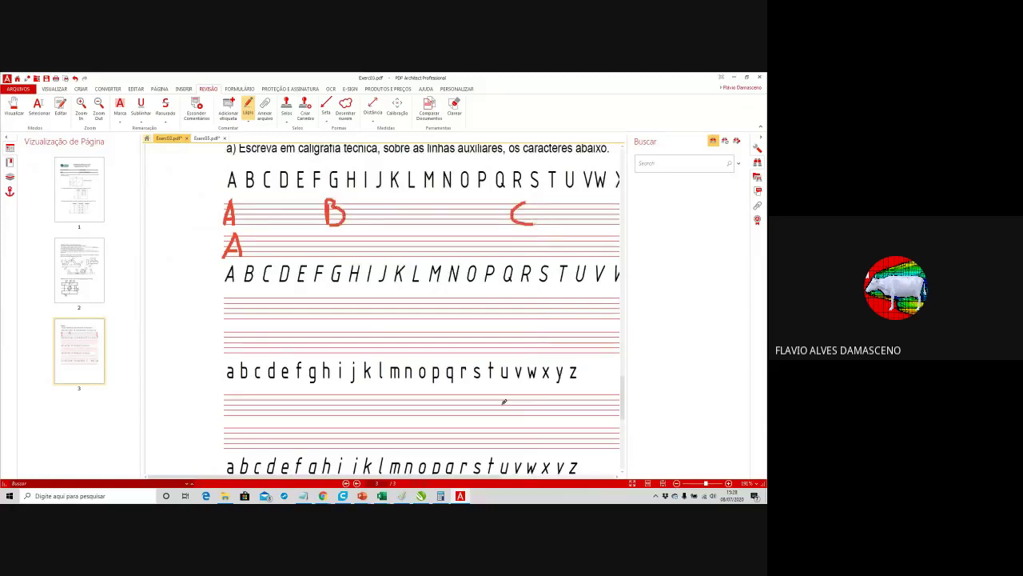
# Step: Switch to the Google Meet window and check the chat for the students' replies about the calligraphy
pyautogui.moveTo(310, 485)
pyautogui.click(272, 469)
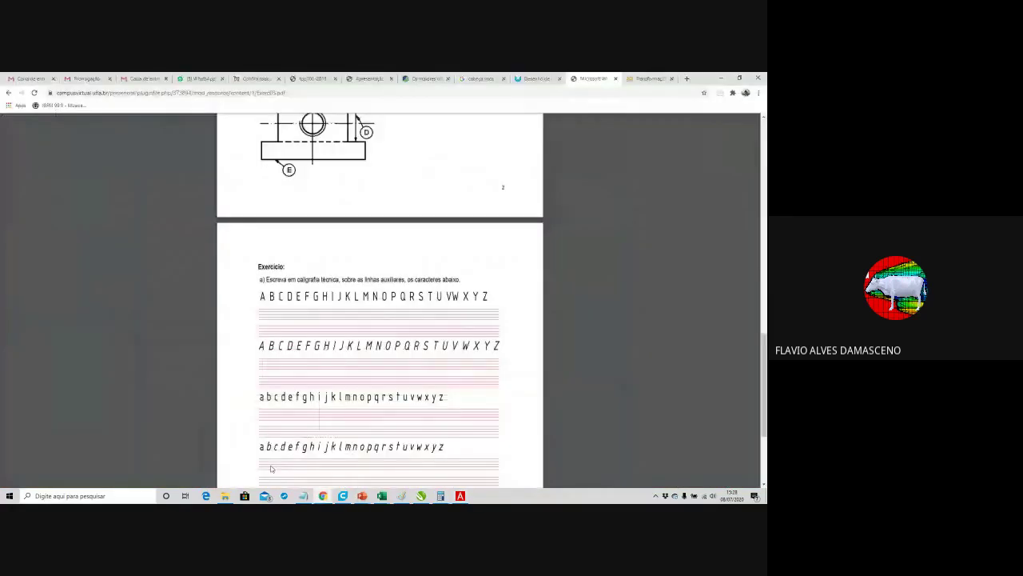
pyautogui.hotkey('alt', 'Tab')
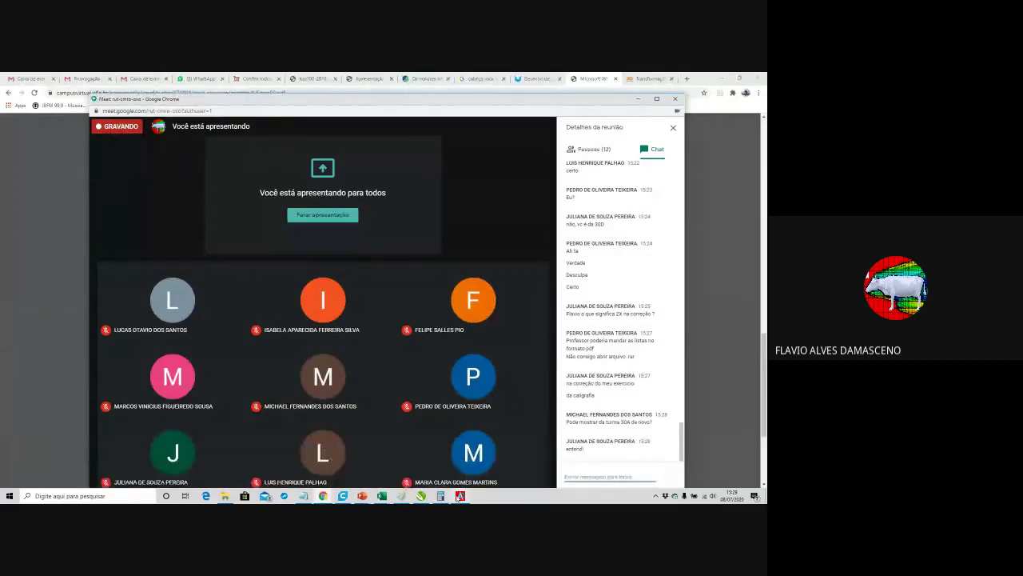
# Step: Return to PDF Architect and handwrite a, b and g on the first guide-line row below the upright lowercase alphabet
pyautogui.click(460, 495)
pyautogui.scroll(-3, 231, 301)
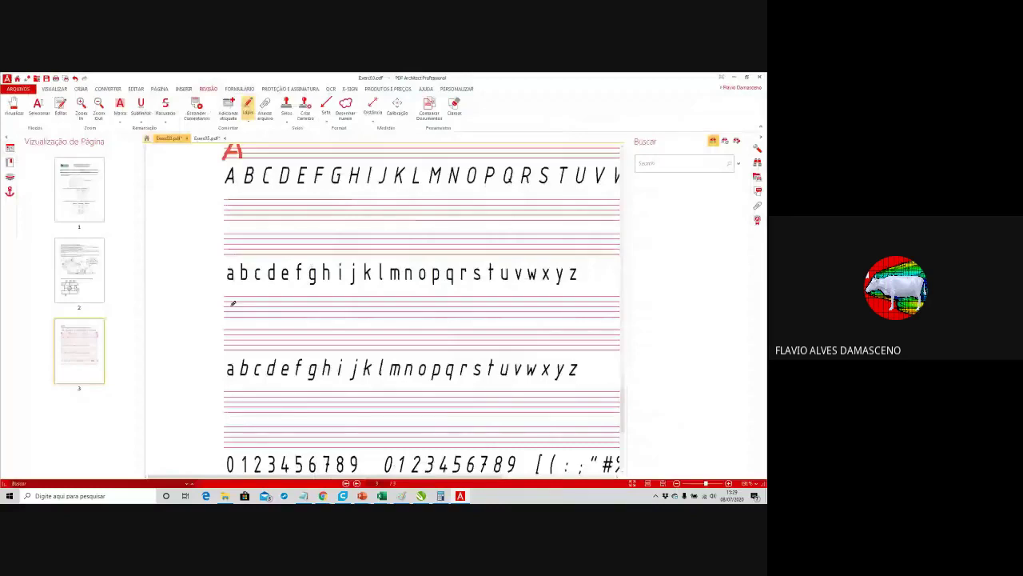
pyautogui.scroll(2, 233, 303)
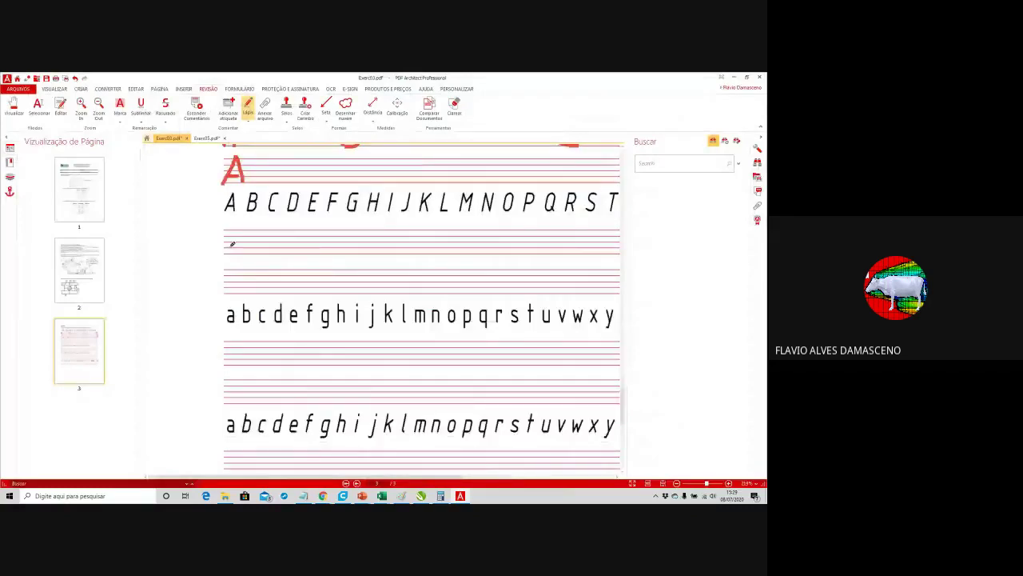
pyautogui.scroll(2, 232, 244)
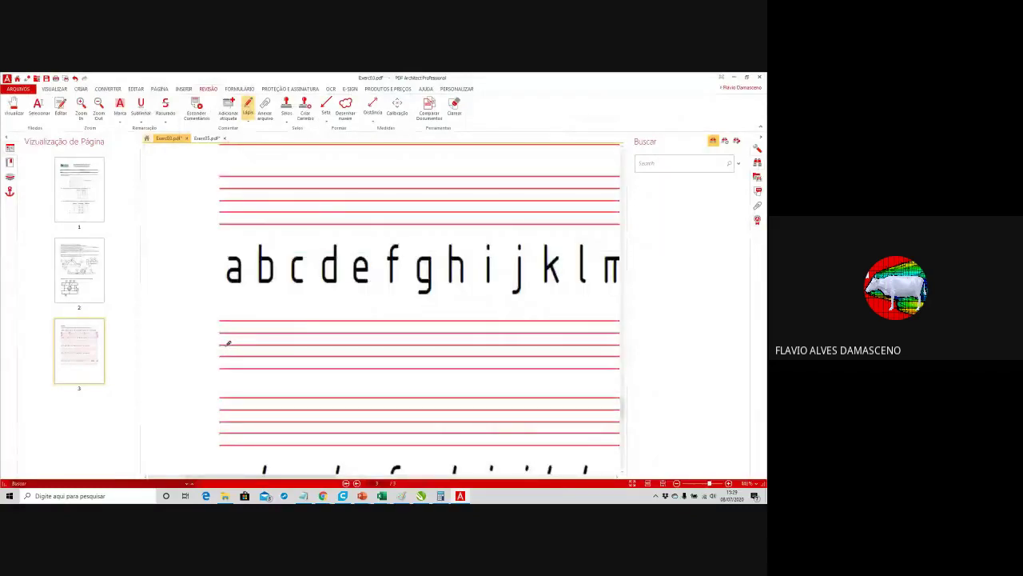
pyautogui.moveTo(228, 343); pyautogui.dragTo(240, 368)
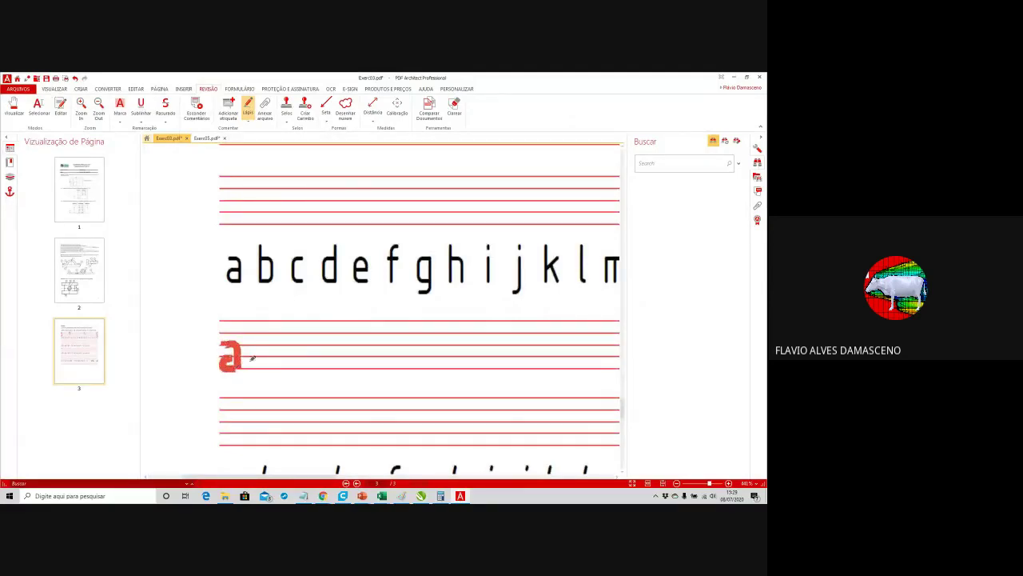
pyautogui.moveTo(249, 322)
pyautogui.mouseDown()
pyautogui.moveTo(249, 368)
pyautogui.moveTo(259, 342)
pyautogui.moveTo(258, 364)
pyautogui.mouseUp()
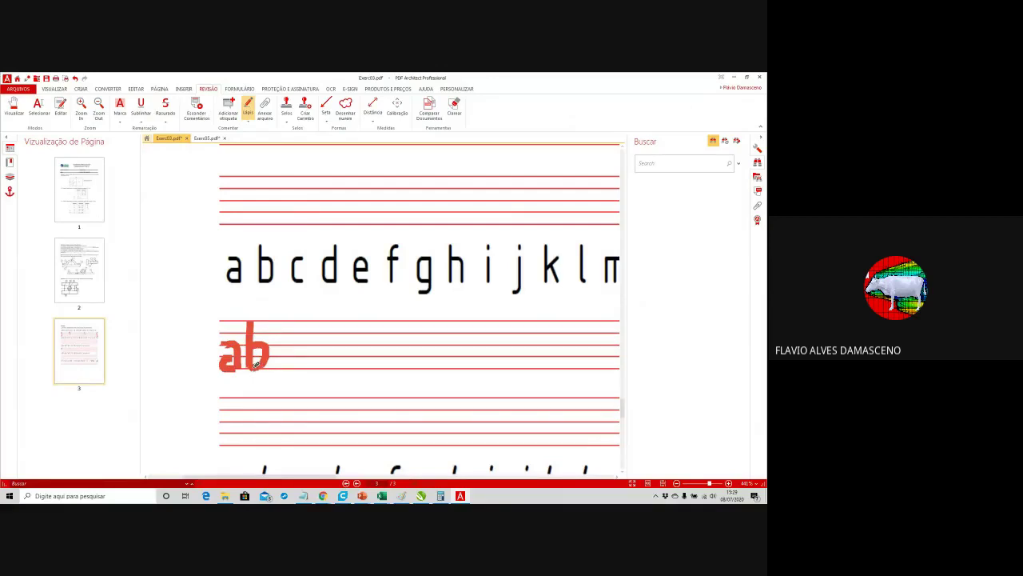
pyautogui.moveTo(293, 343)
pyautogui.mouseDown()
pyautogui.moveTo(282, 350)
pyautogui.moveTo(286, 368)
pyautogui.moveTo(300, 346)
pyautogui.moveTo(303, 389)
pyautogui.moveTo(281, 387)
pyautogui.mouseUp()
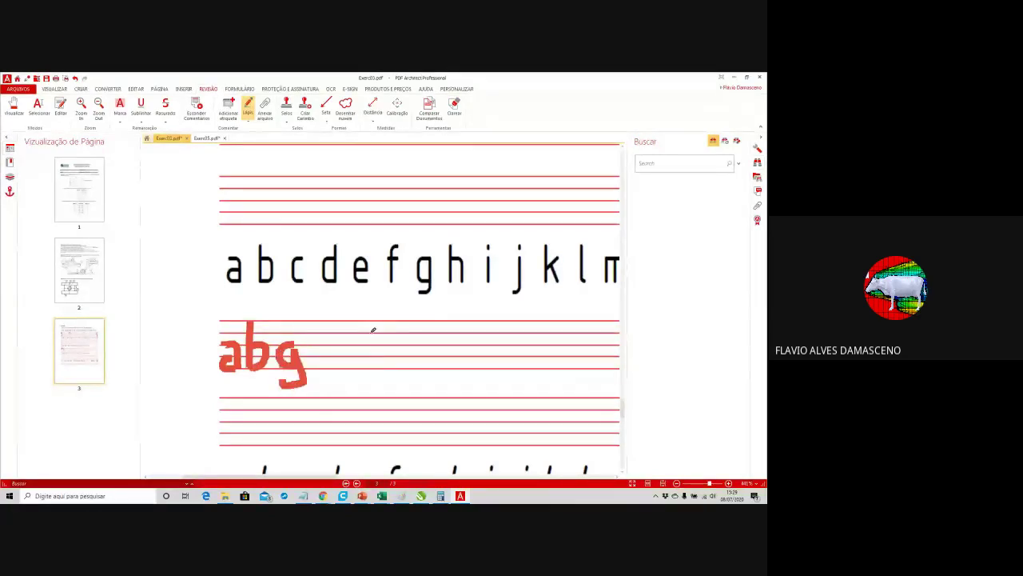
# Step: Handwrite a second sample, a, b and p, in the same row with the letters resting one guide line above the baseline
pyautogui.moveTo(370, 328)
pyautogui.mouseDown()
pyautogui.moveTo(382, 339)
pyautogui.moveTo(377, 360)
pyautogui.moveTo(361, 349)
pyautogui.moveTo(375, 357)
pyautogui.moveTo(395, 342)
pyautogui.moveTo(395, 360)
pyautogui.moveTo(412, 338)
pyautogui.moveTo(417, 349)
pyautogui.moveTo(395, 360)
pyautogui.mouseUp()
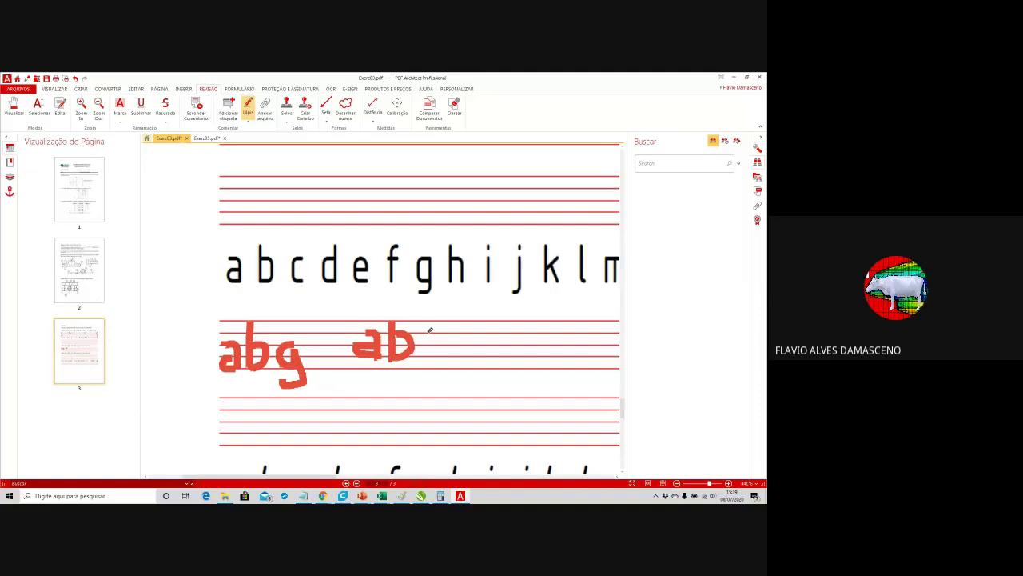
pyautogui.moveTo(427, 328); pyautogui.dragTo(426, 373)
pyautogui.moveTo(429, 329)
pyautogui.mouseDown()
pyautogui.moveTo(454, 330)
pyautogui.moveTo(430, 357)
pyautogui.mouseUp()
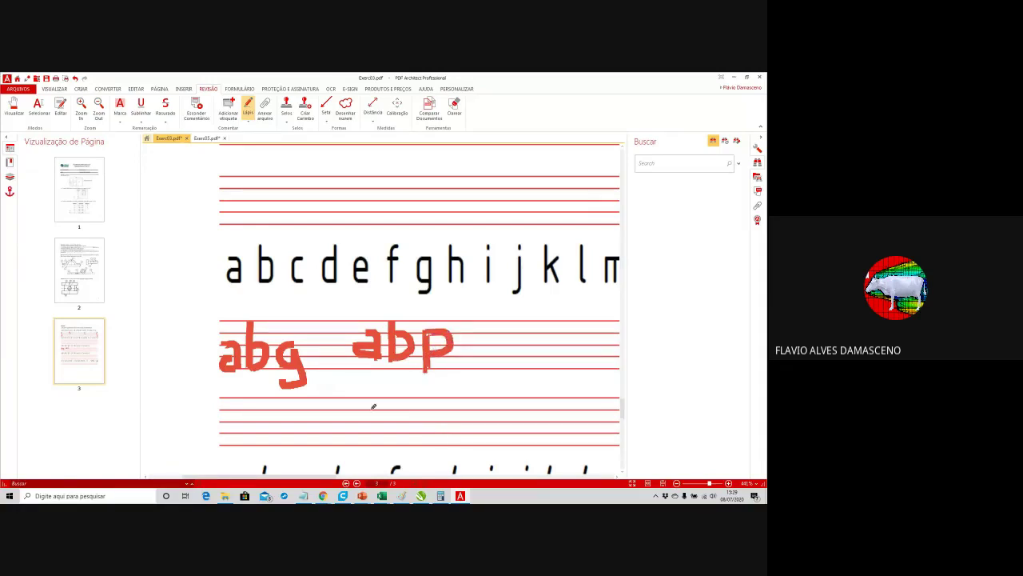
# Step: Look at the numerals row of the calligraphy exercise and read the newest messages in the Google Meet chat
pyautogui.scroll(-10, 370, 399)
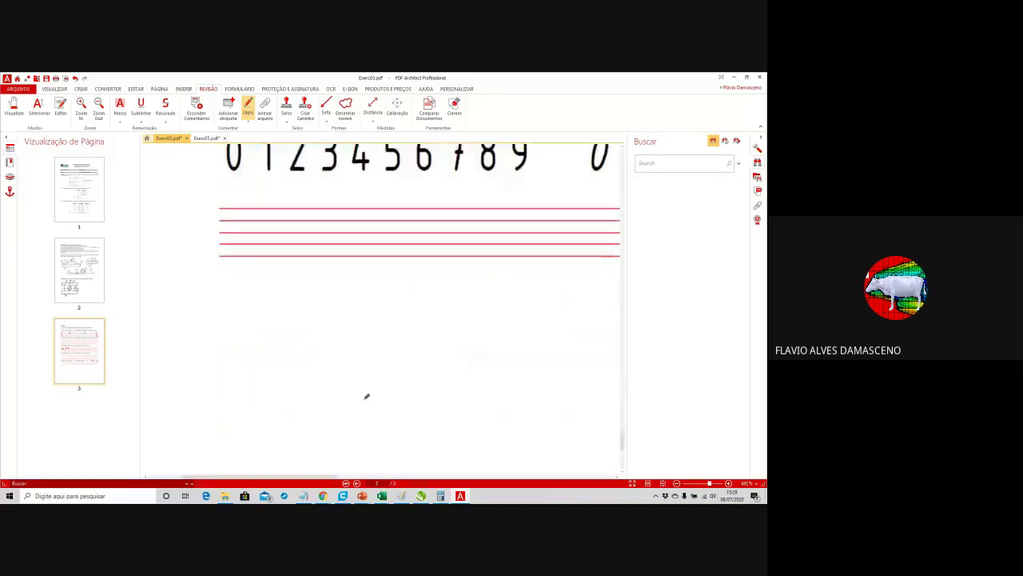
pyautogui.moveTo(323, 496)
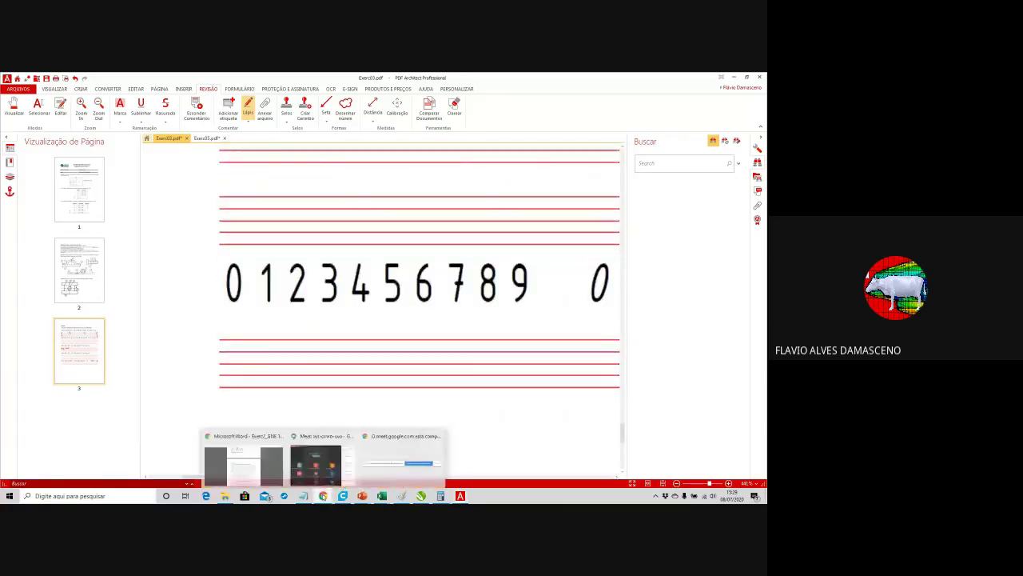
pyautogui.click(323, 466)
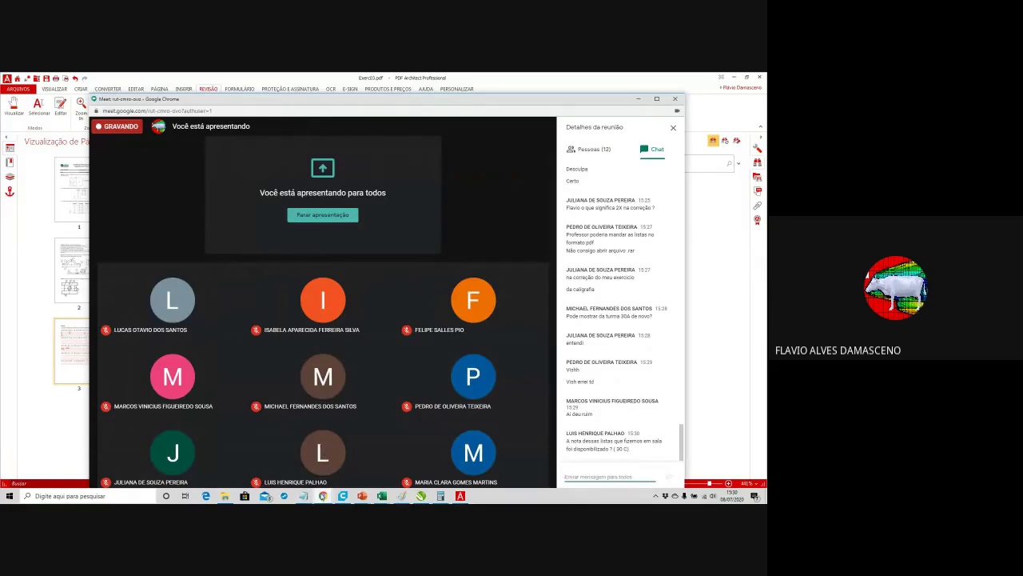
pyautogui.moveTo(323, 496)
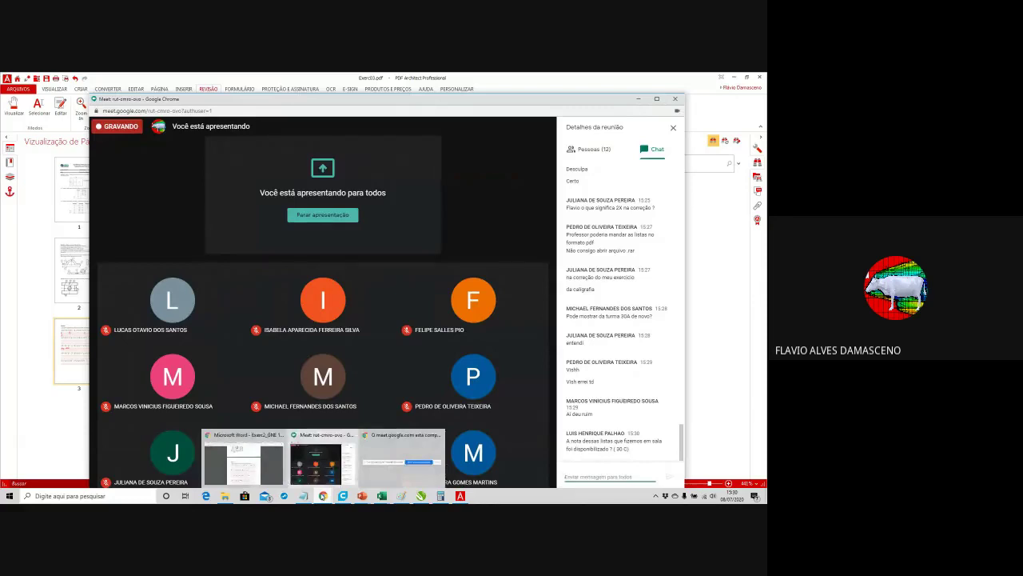